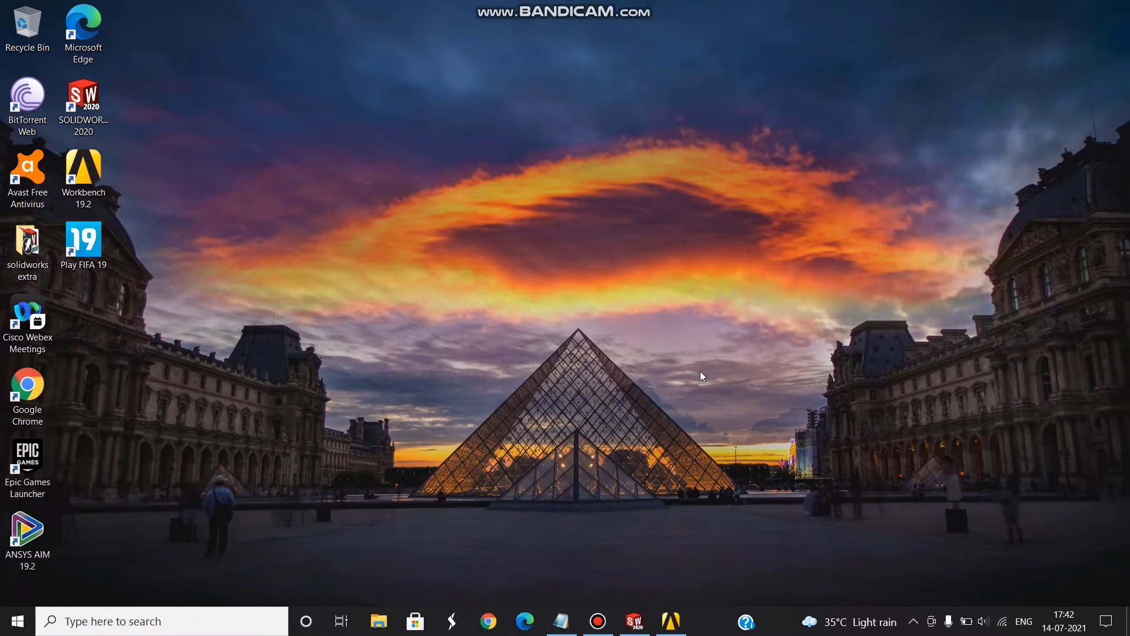
Bring the SOLIDWORKS window with the s1223-ansys airfoil part to the front.
left_click(634, 621)
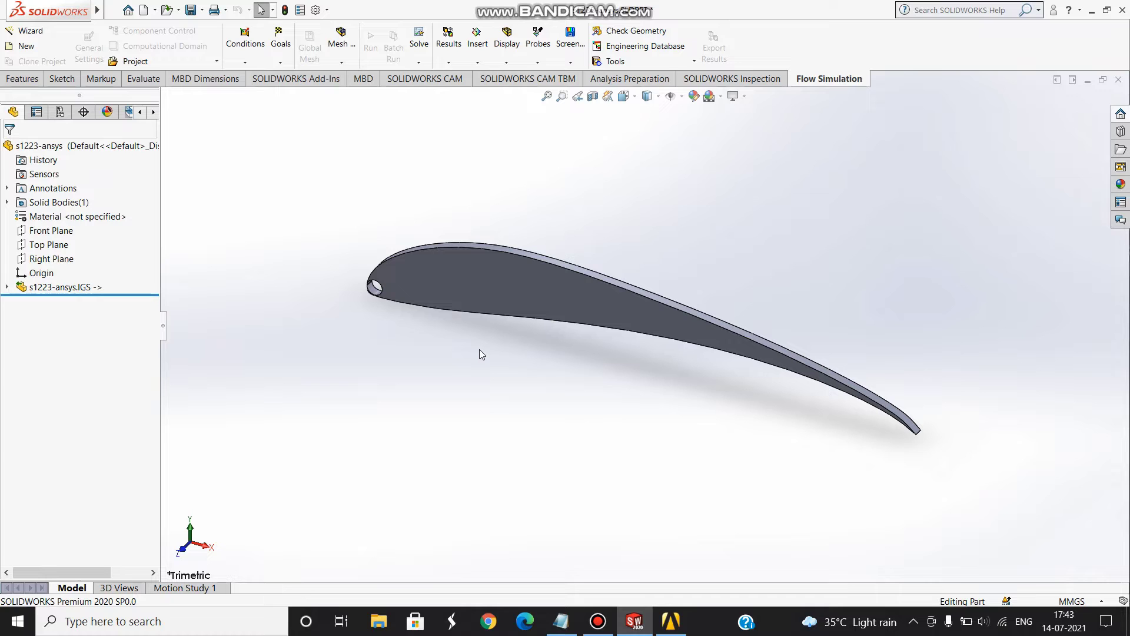
Place a standalone Static Structural system in the Workbench schematic and keep its default name.
left_click(1093, 13)
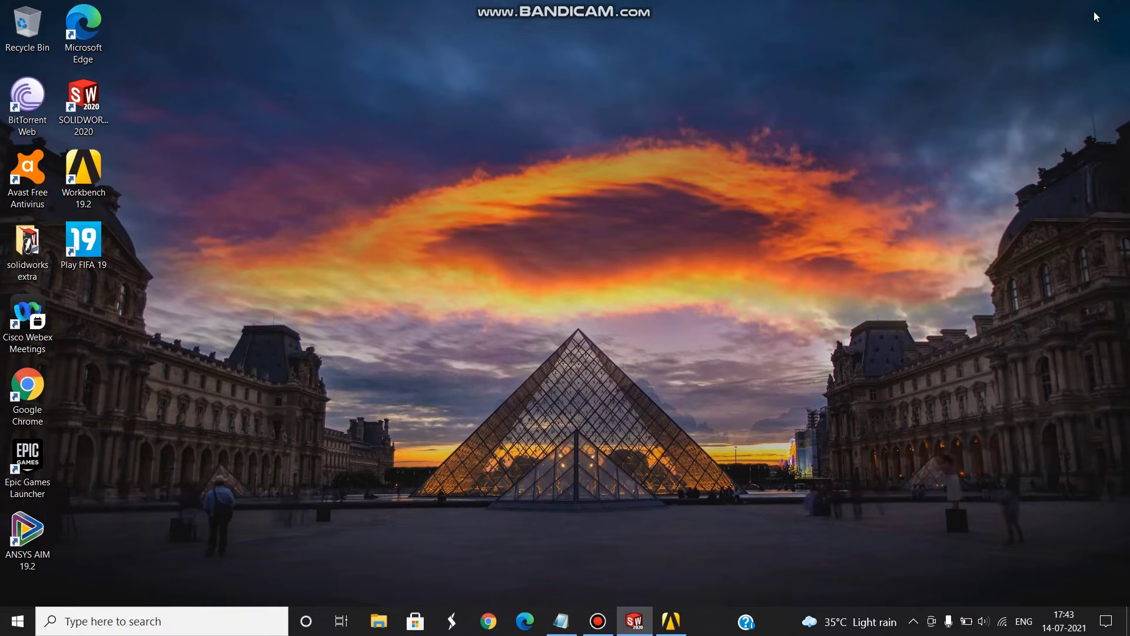
left_click(668, 621)
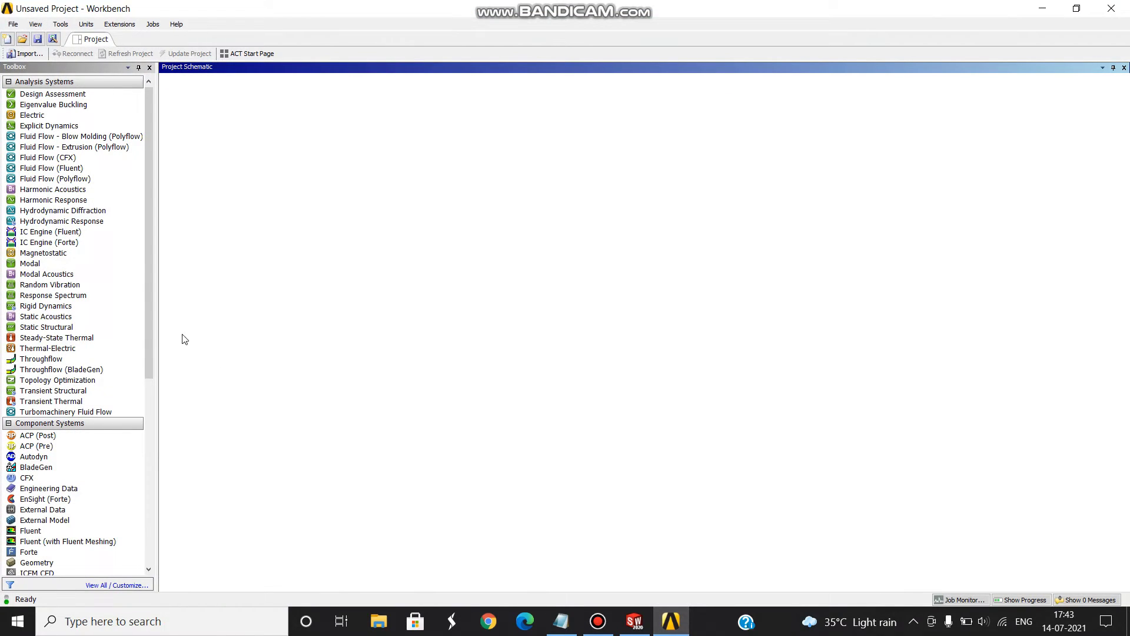
left_click(114, 328)
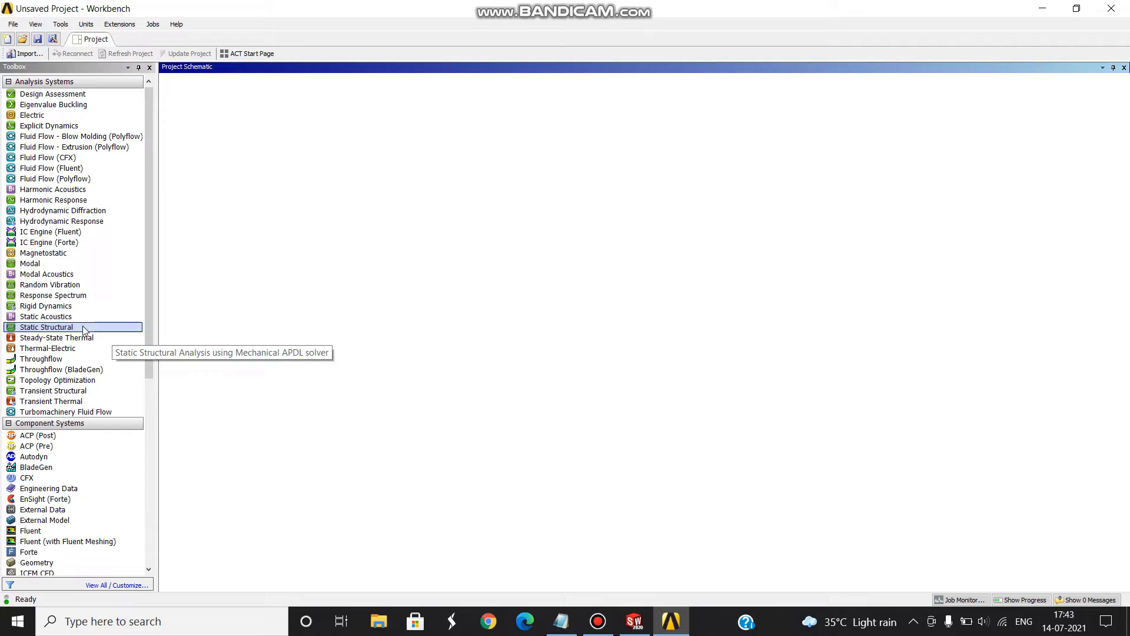
left_click_drag(83, 327, 231, 100)
left_click_drag(104, 329, 216, 141)
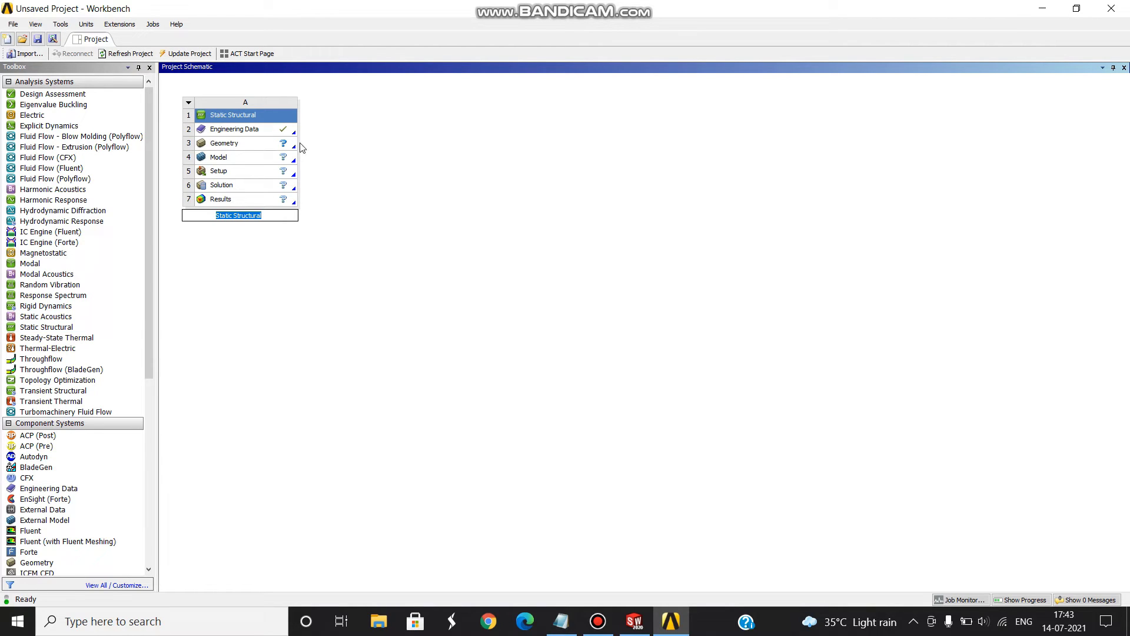
left_click(326, 157)
Open the Static Structural system's Engineering Data and widen the material name column.
left_click(260, 134)
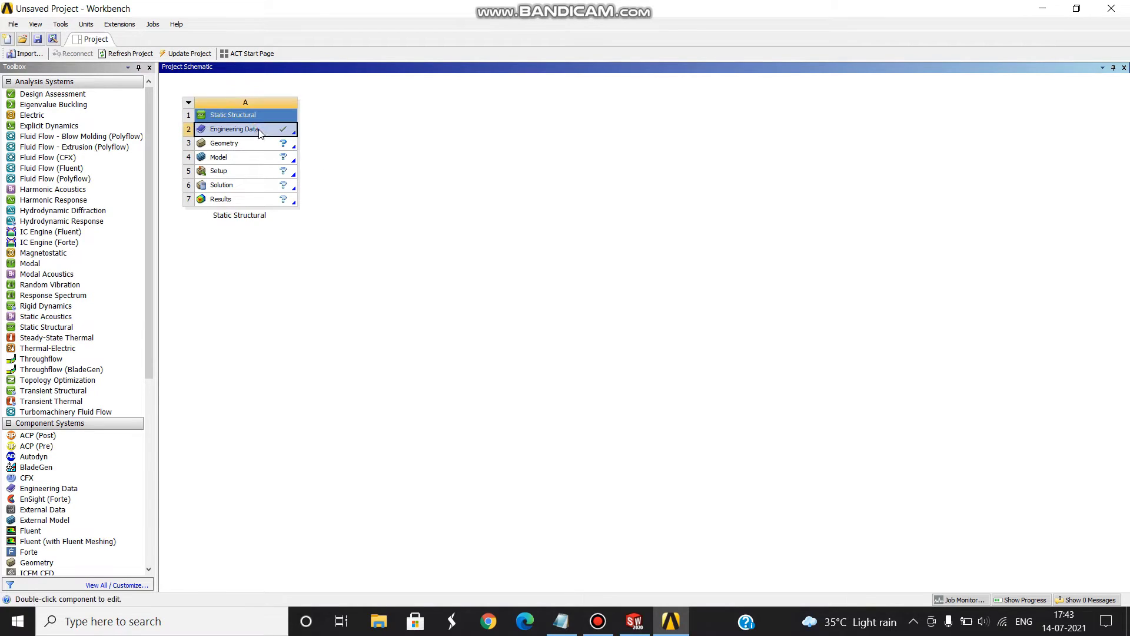
double_click(260, 133)
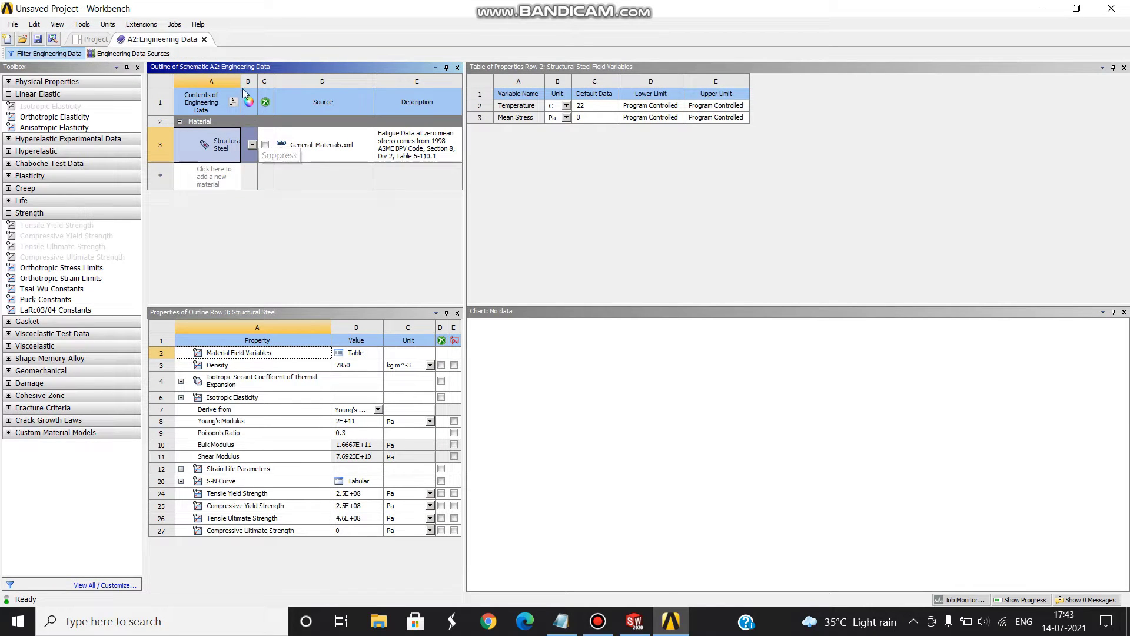
left_click_drag(241, 84, 300, 86)
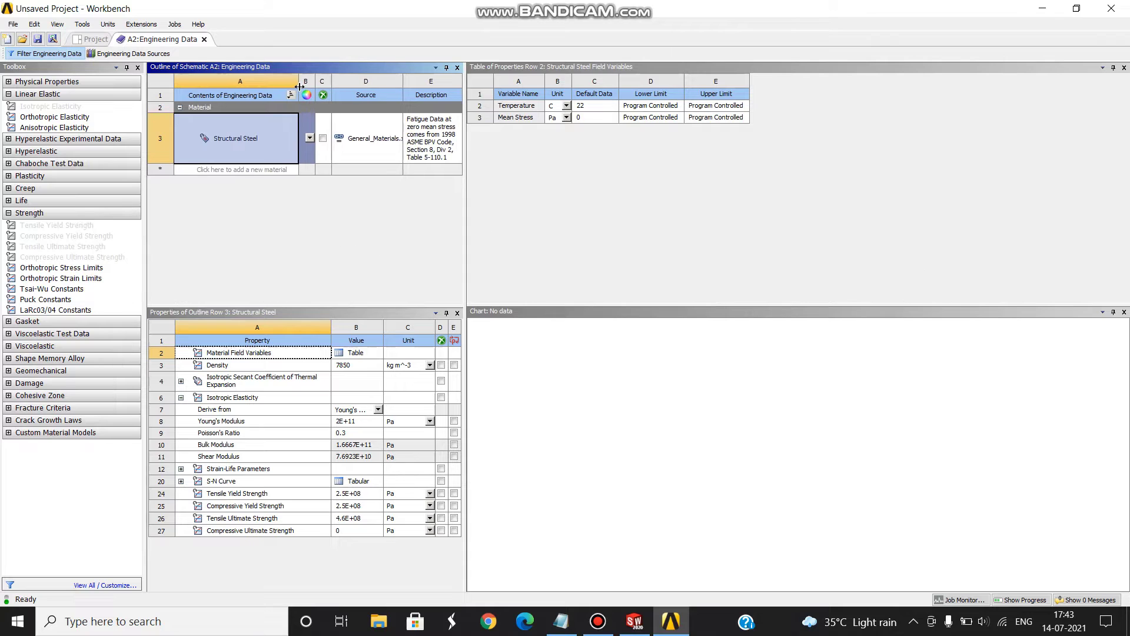
Add a new material named 'Ti-6Al-4V (grade 5)', copying the name from the notes.
left_click(256, 170)
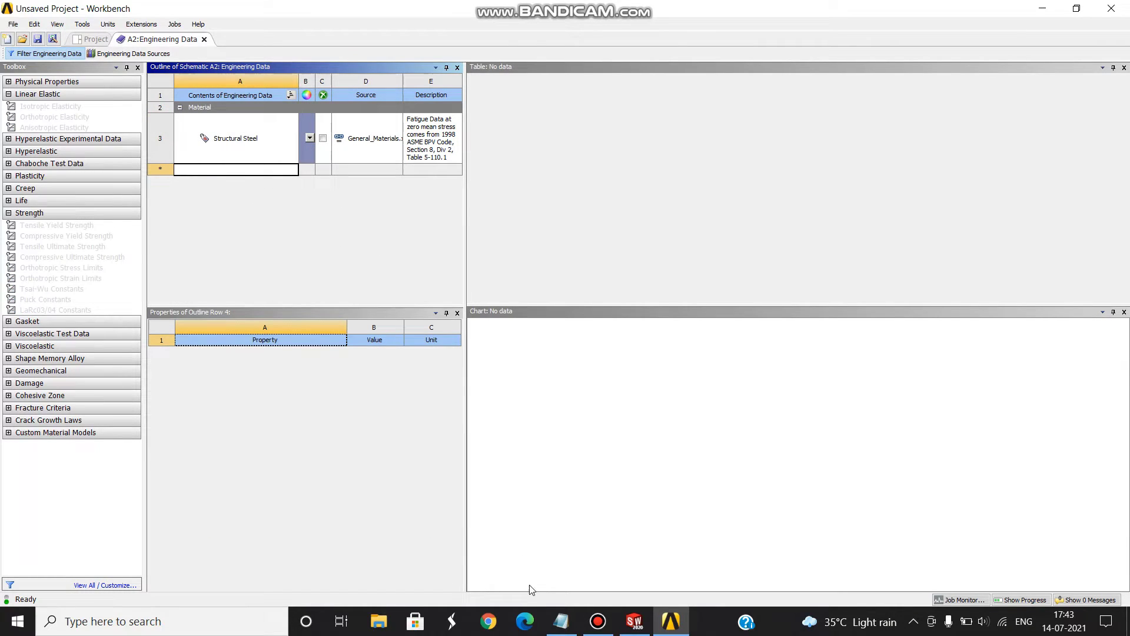
left_click(562, 629)
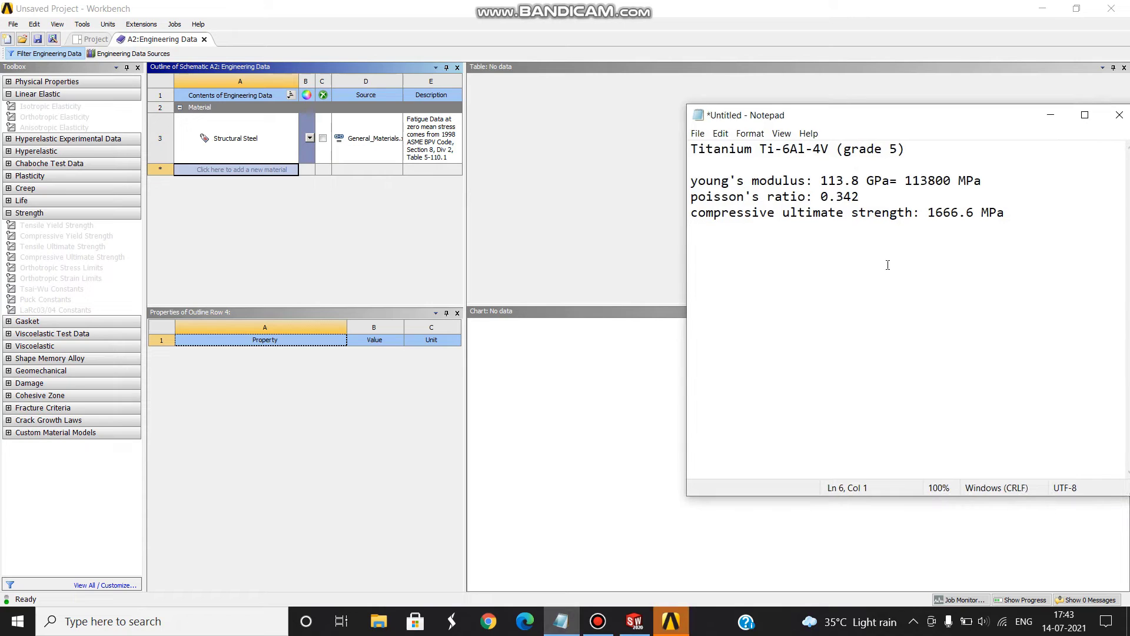
left_click_drag(761, 148, 908, 151)
key("ctrl+c")
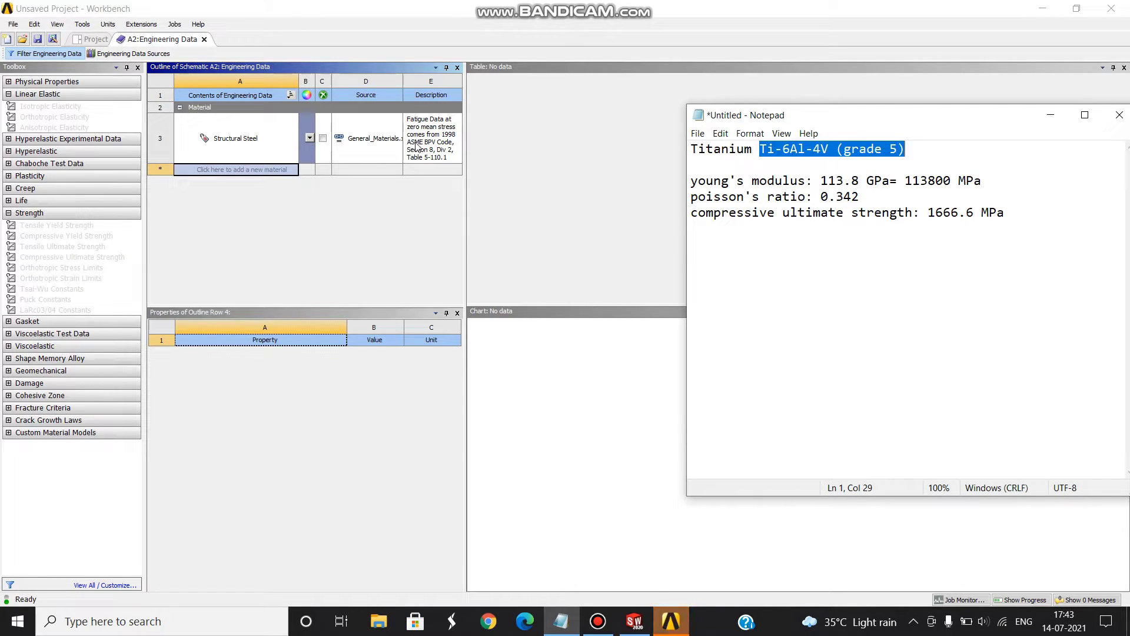
left_click(278, 170)
key("ctrl+v")
key("Return")
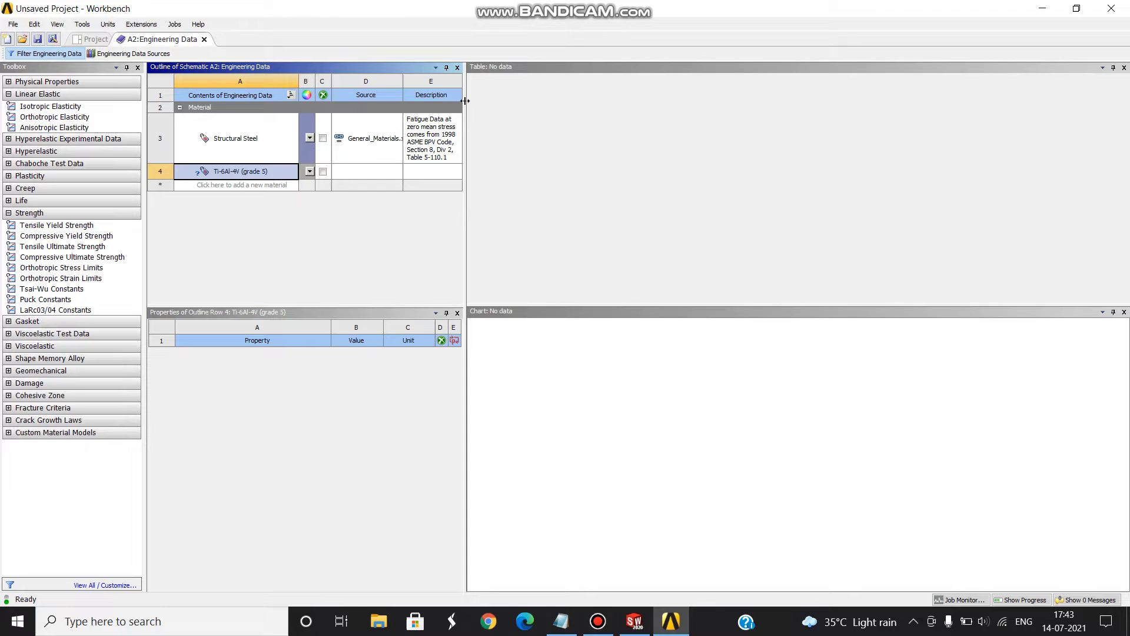
left_click_drag(465, 90, 628, 89)
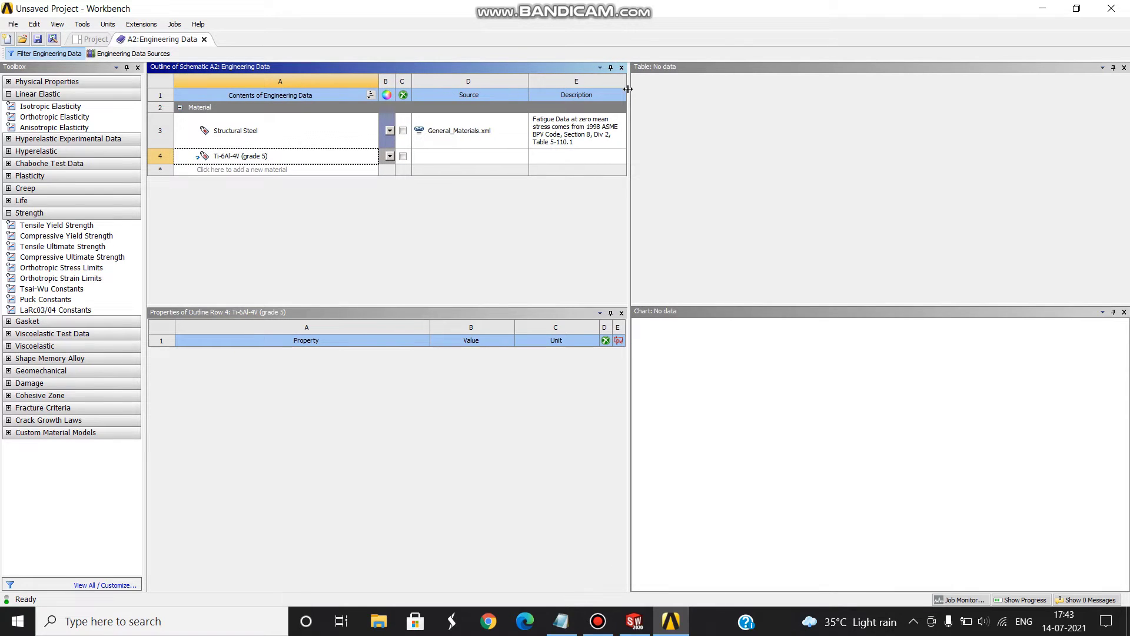
left_click(268, 156)
Add Isotropic Elasticity to Ti-6Al-4V and set Young's Modulus to 113800 MPa.
left_click(270, 197)
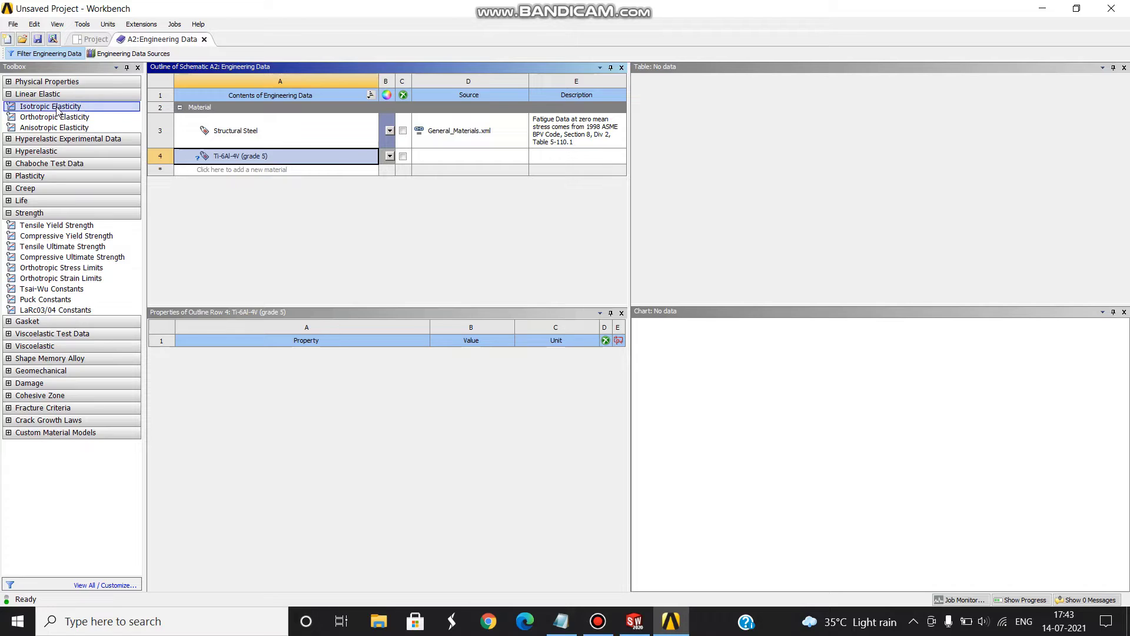
left_click_drag(59, 108, 188, 156)
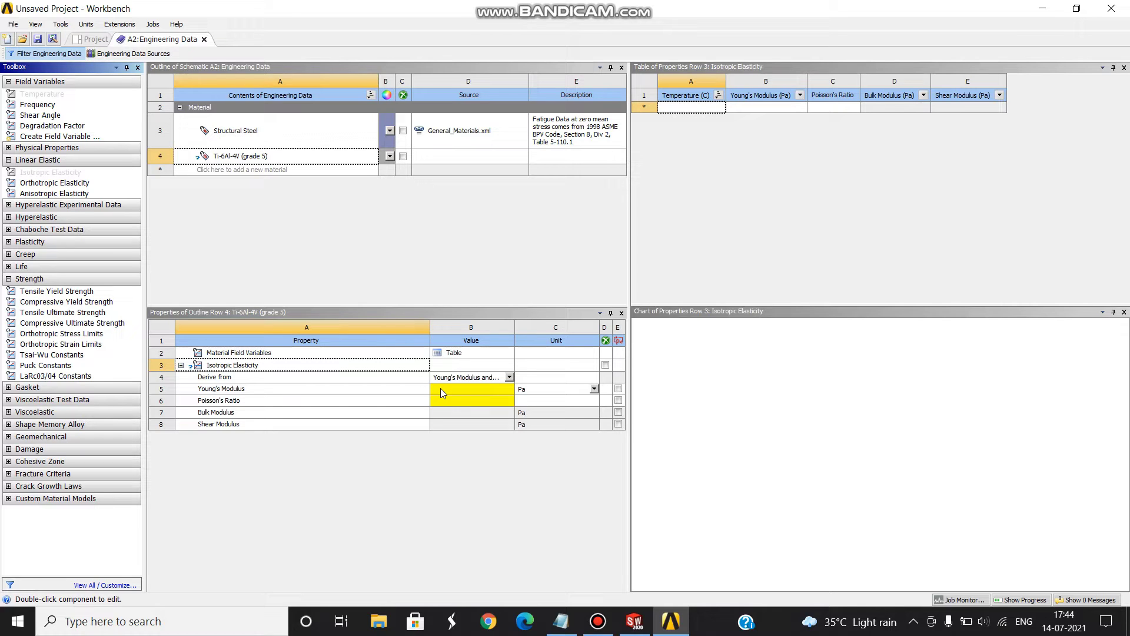
left_click(560, 621)
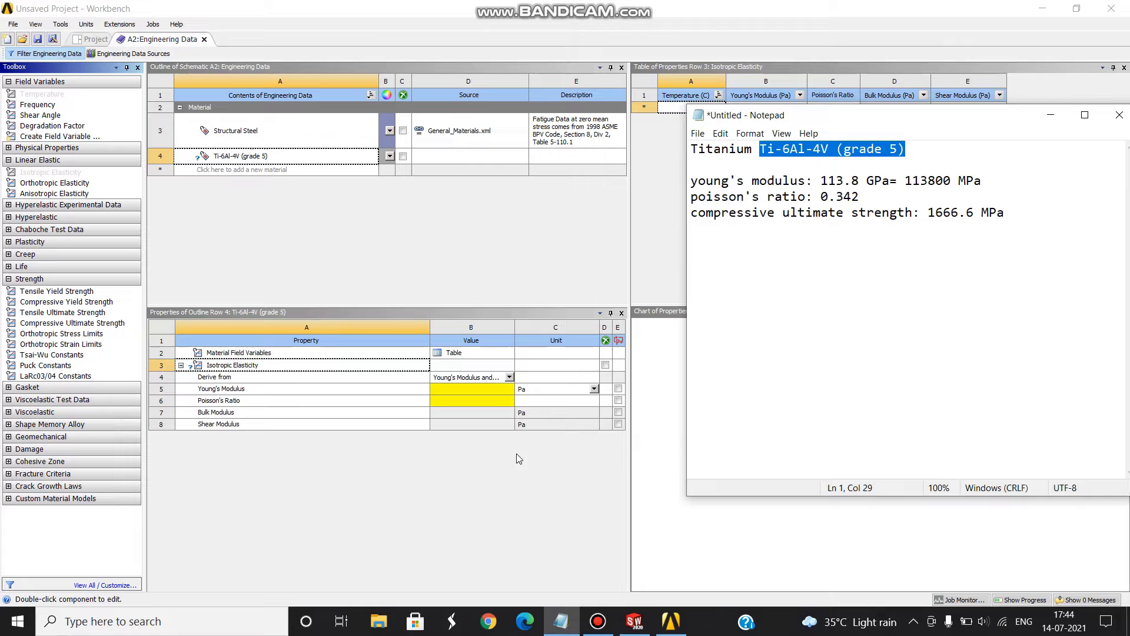
left_click(595, 390)
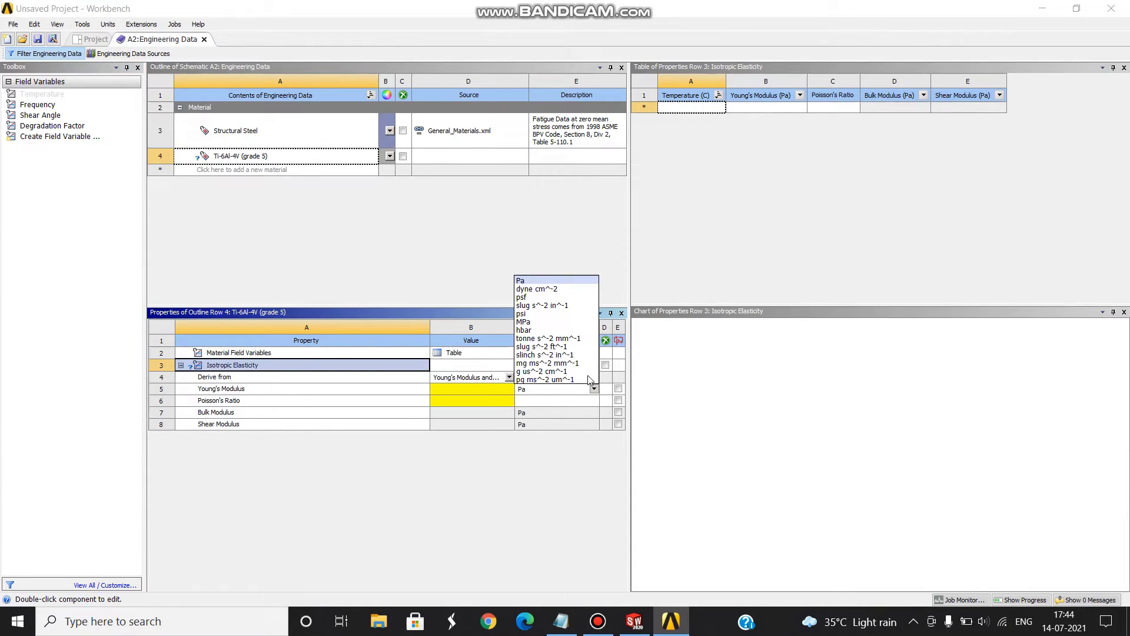
left_click(539, 322)
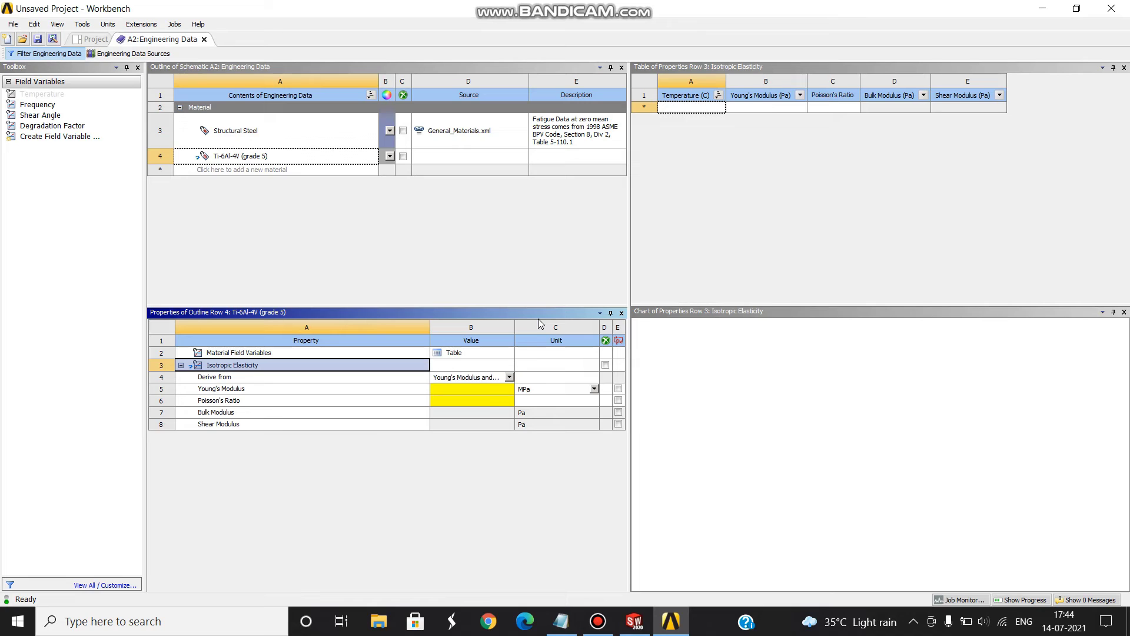
left_click(490, 390)
type("11")
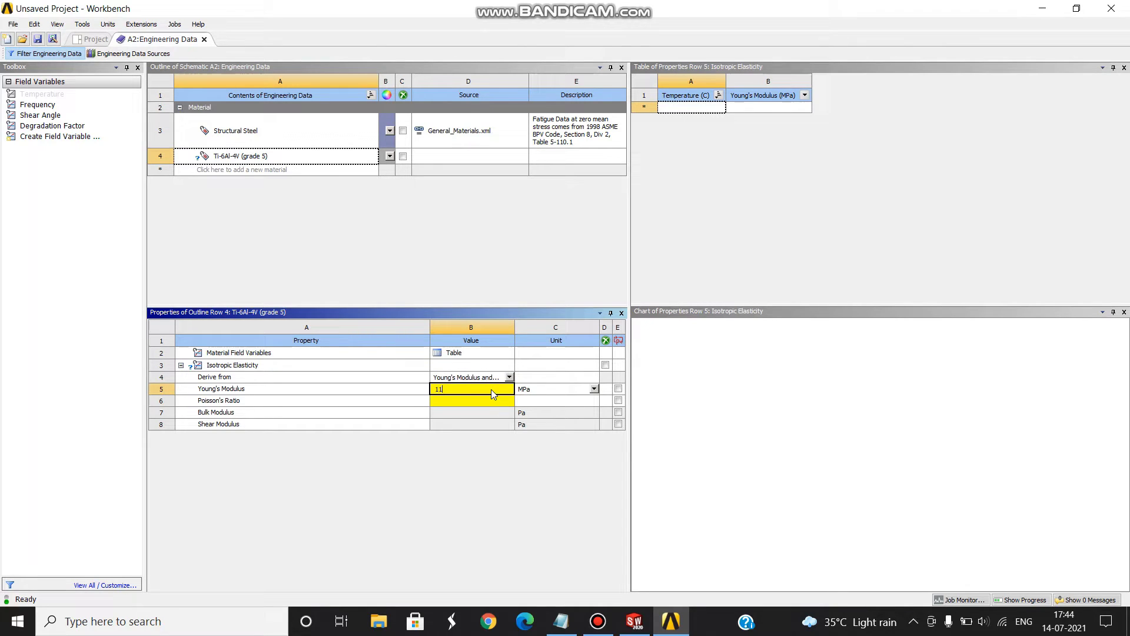
type("38E+05")
left_click(488, 404)
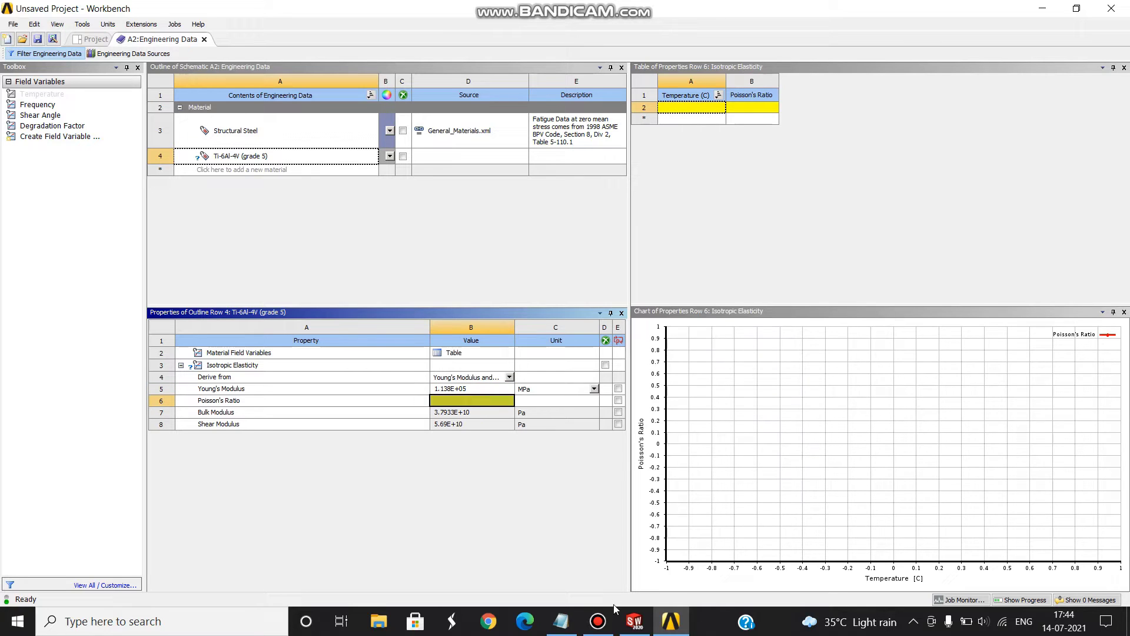
Set the Ti-6Al-4V Poisson's Ratio to 0.342.
left_click(562, 622)
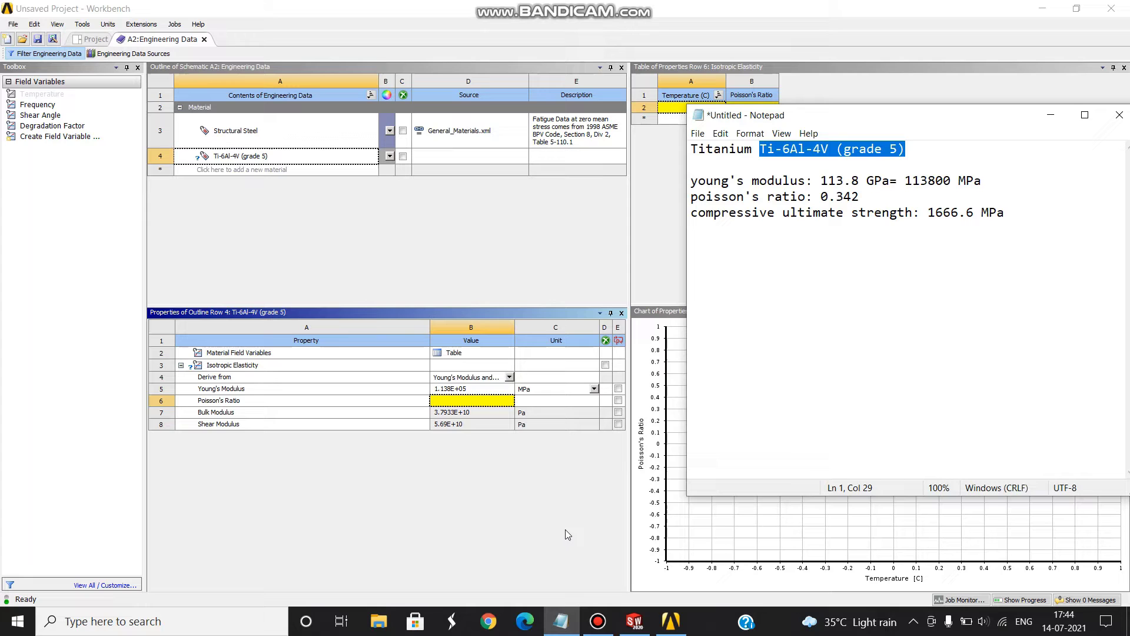
type("0.342")
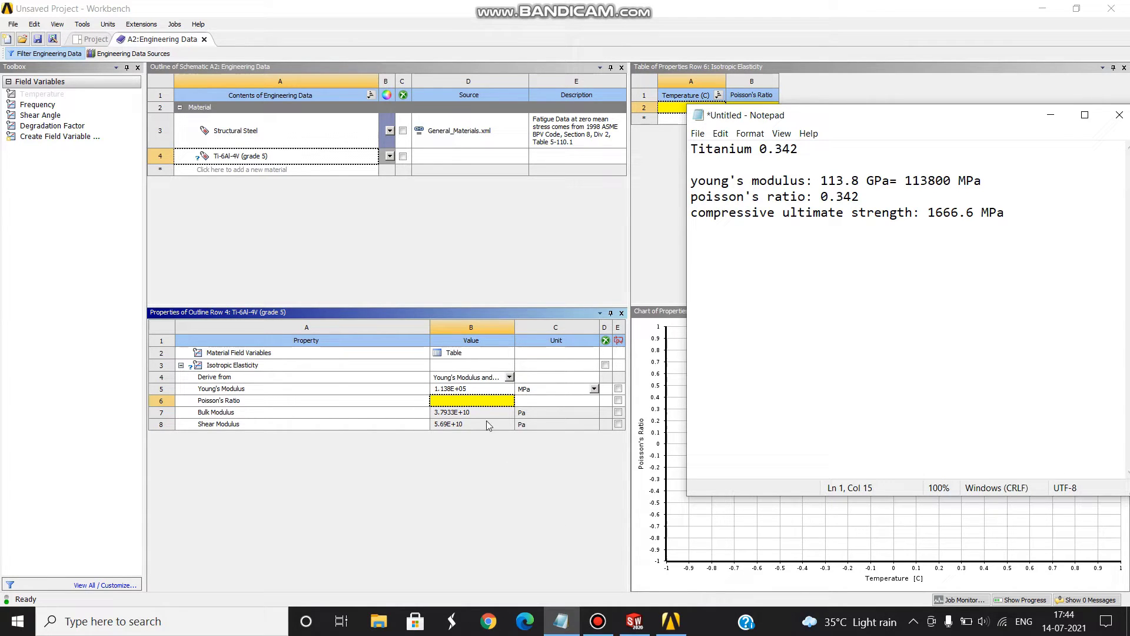
key("BackSpace")
key("BackSpace")
key("BackSpace")
key("BackSpace")
key("BackSpace")
left_click(483, 400)
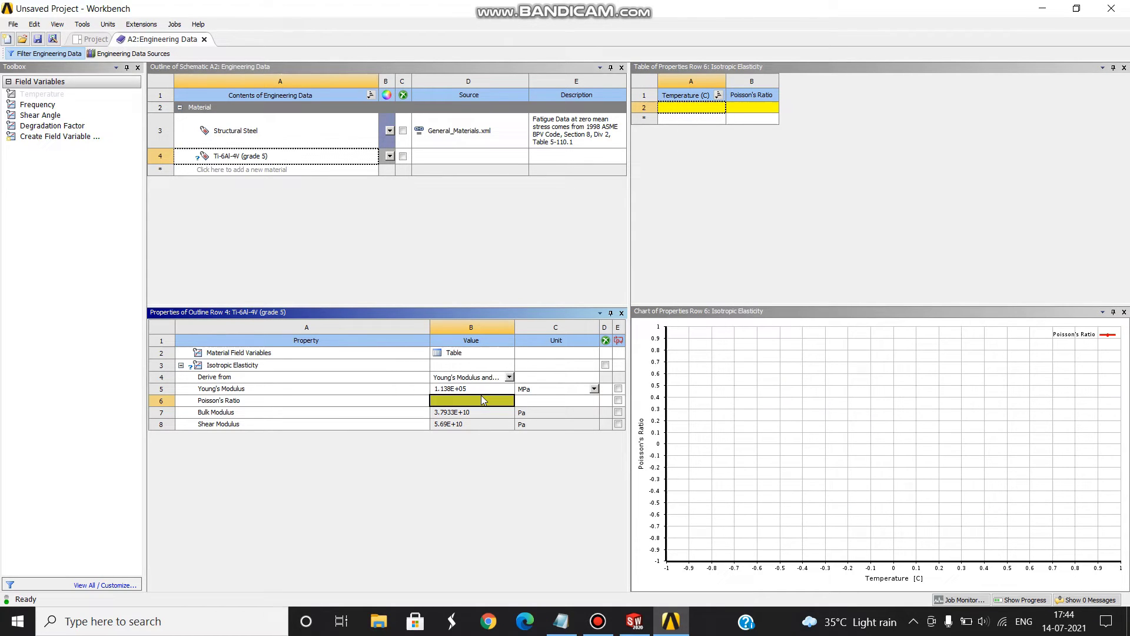
type("0.342")
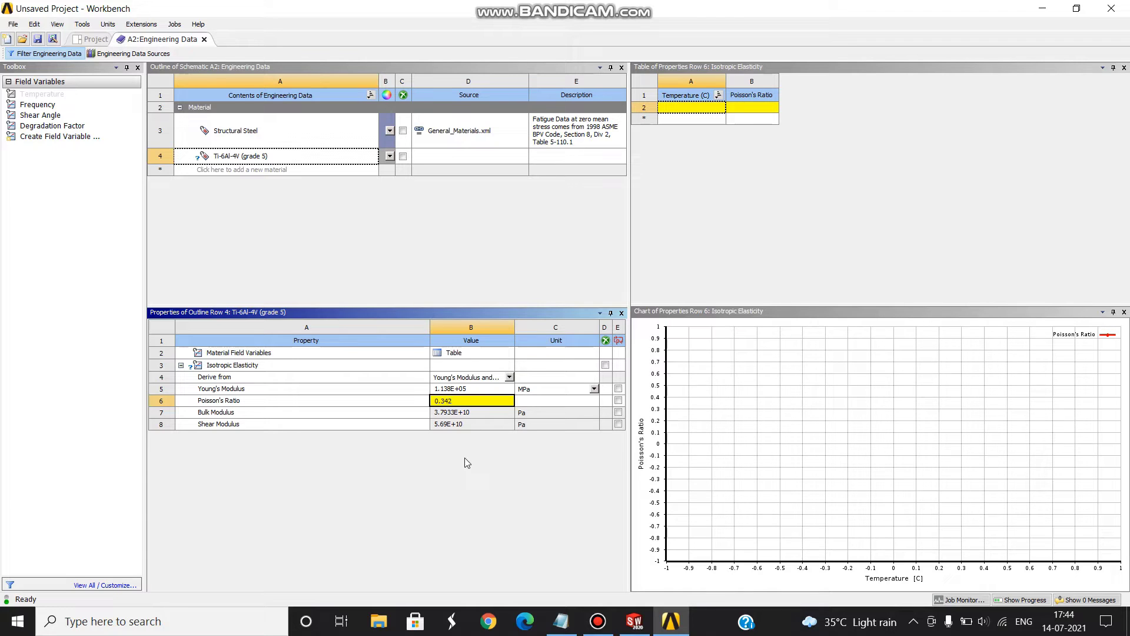
left_click(465, 458)
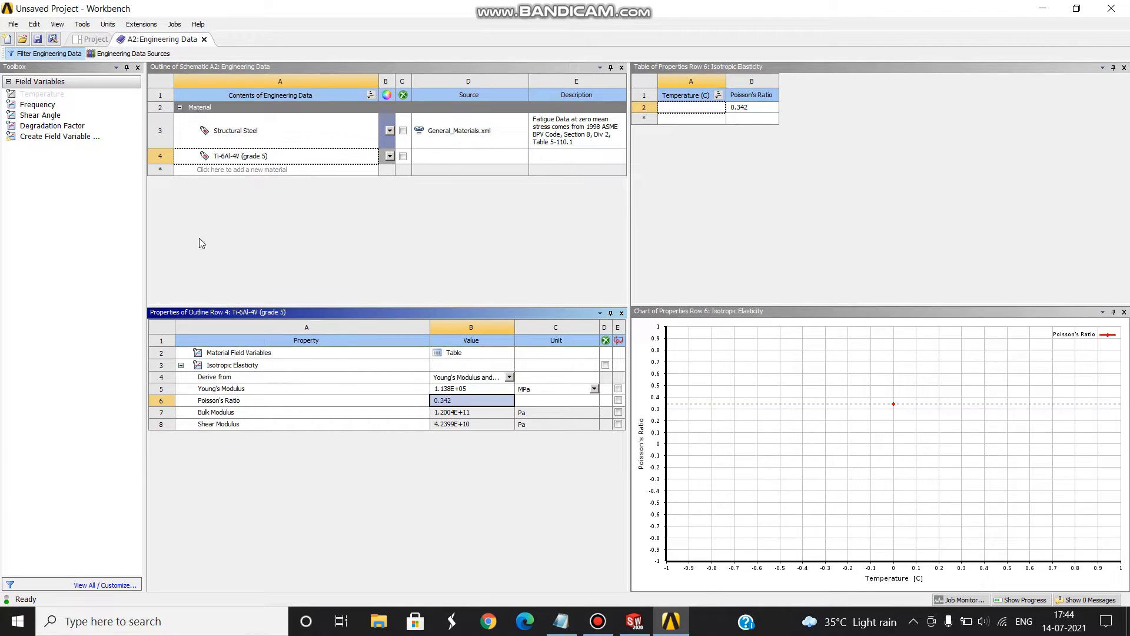
left_click(220, 157)
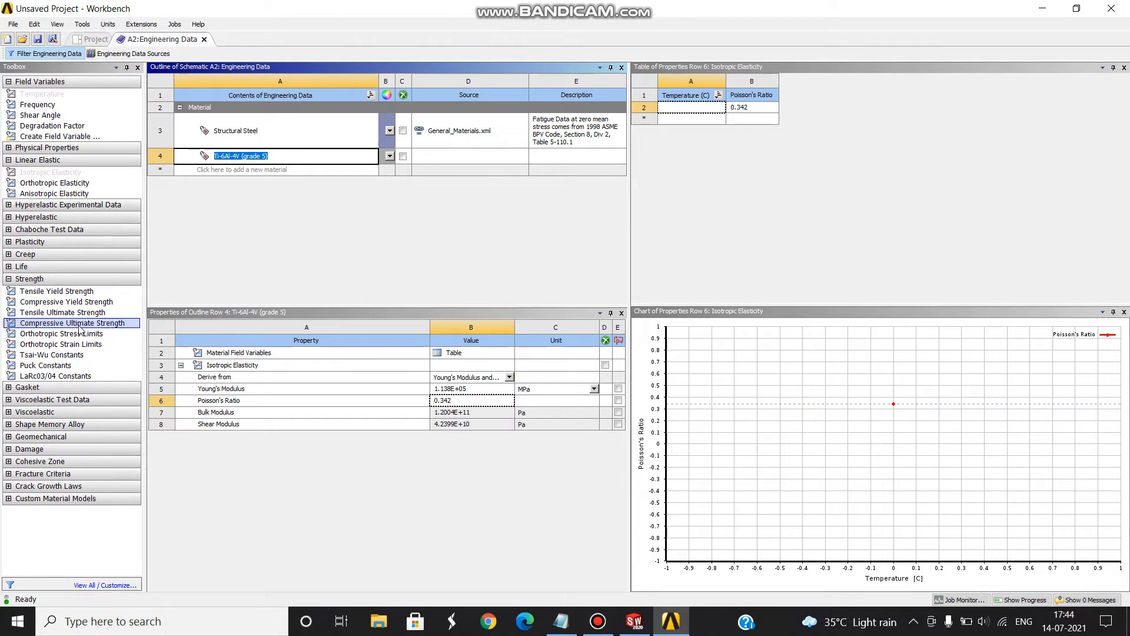
Add Compressive Ultimate Strength to Ti-6Al-4V with a value of 1666.6 MPa.
left_click_drag(82, 330, 287, 531)
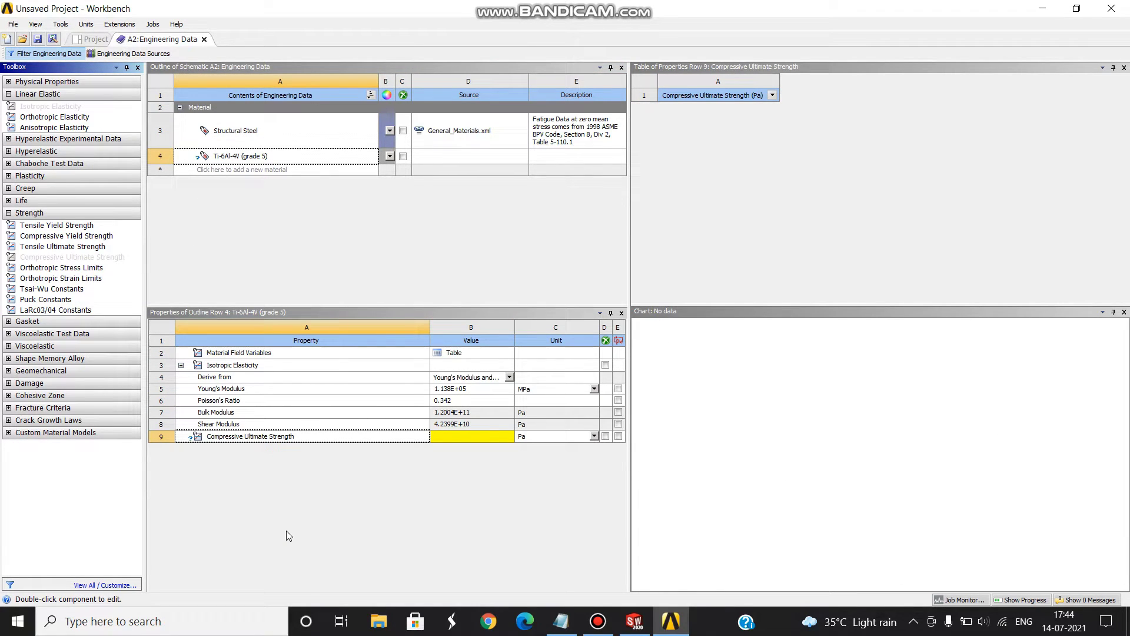
left_click(560, 621)
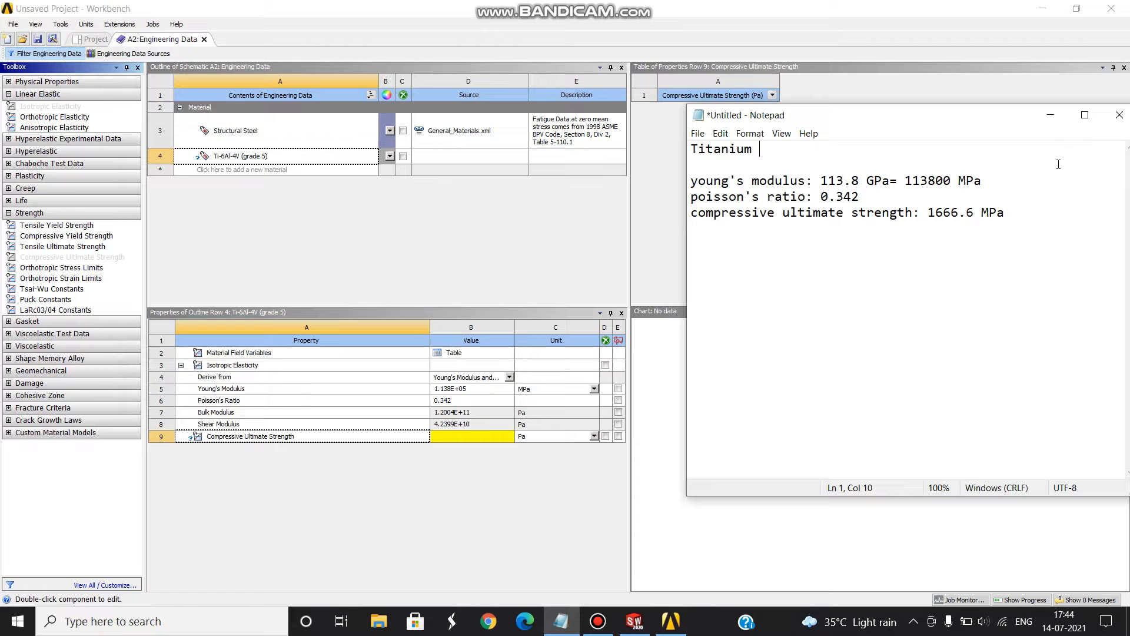
left_click(1049, 114)
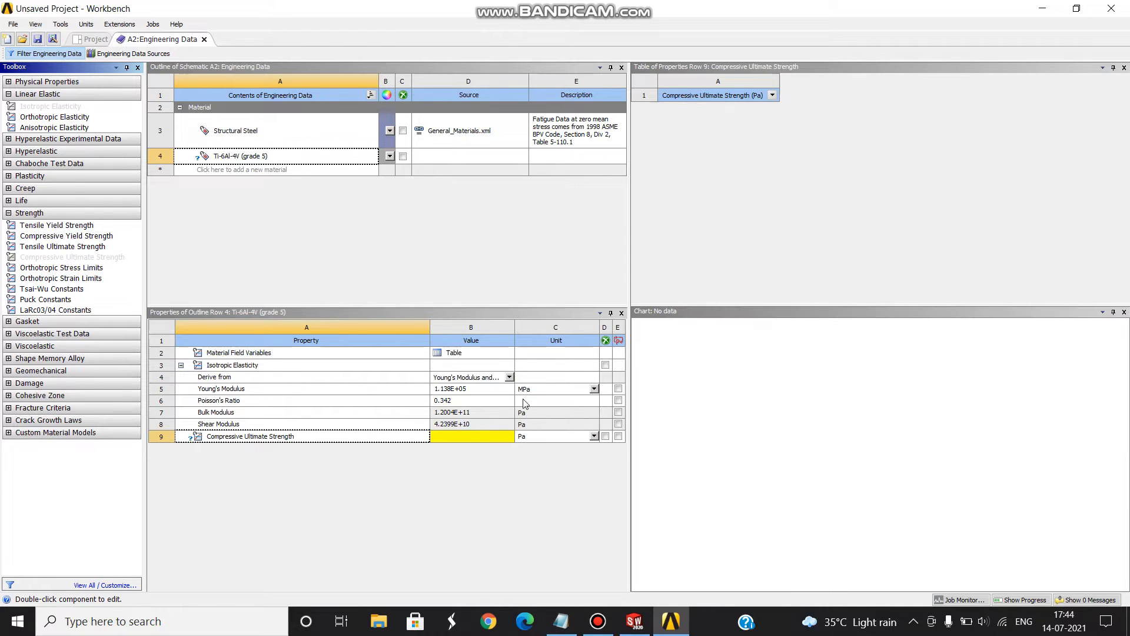
left_click(501, 438)
type("1666.6")
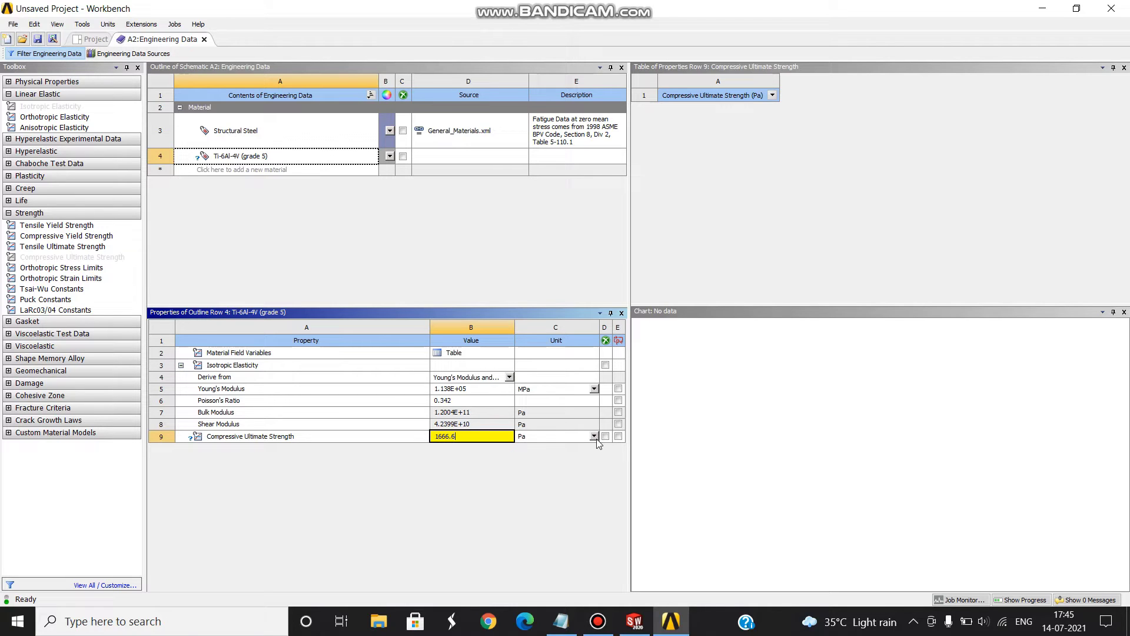
key("Return")
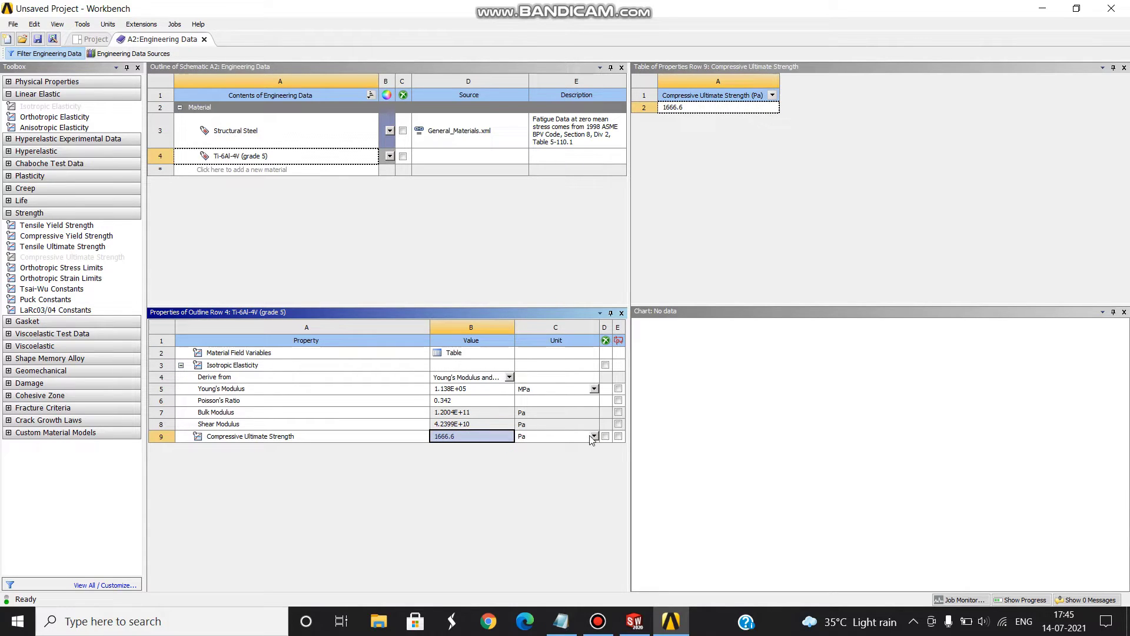
left_click(594, 436)
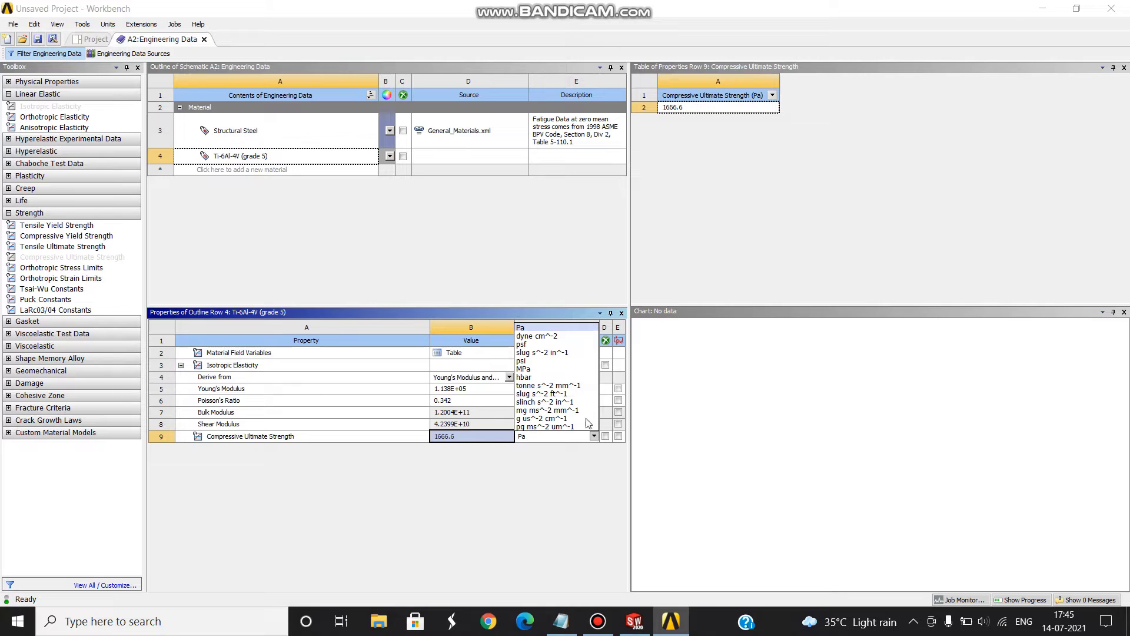
left_click(547, 368)
left_click(482, 434)
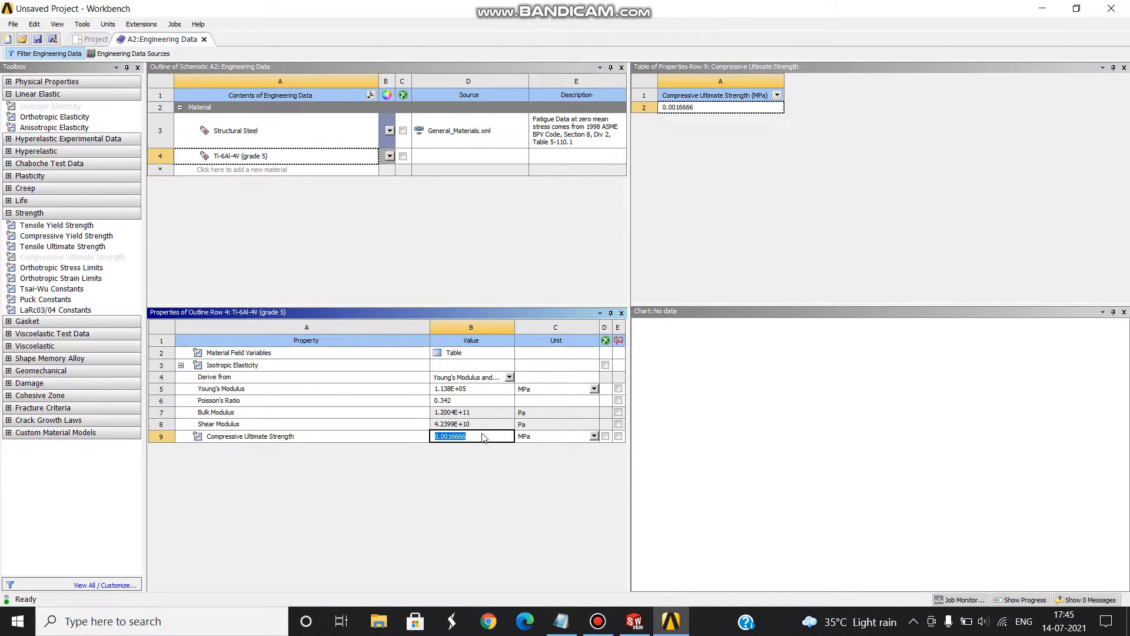
type("15")
type("66")
key("Return")
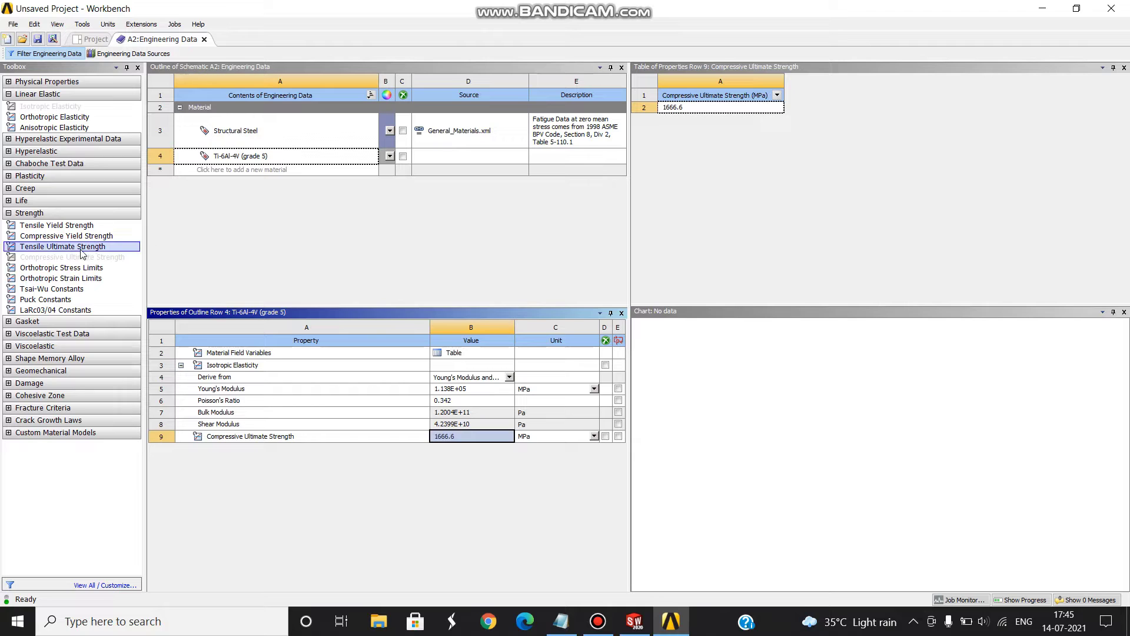
Add Tensile Ultimate Strength to the material, then delete it again.
left_click_drag(85, 250, 210, 157)
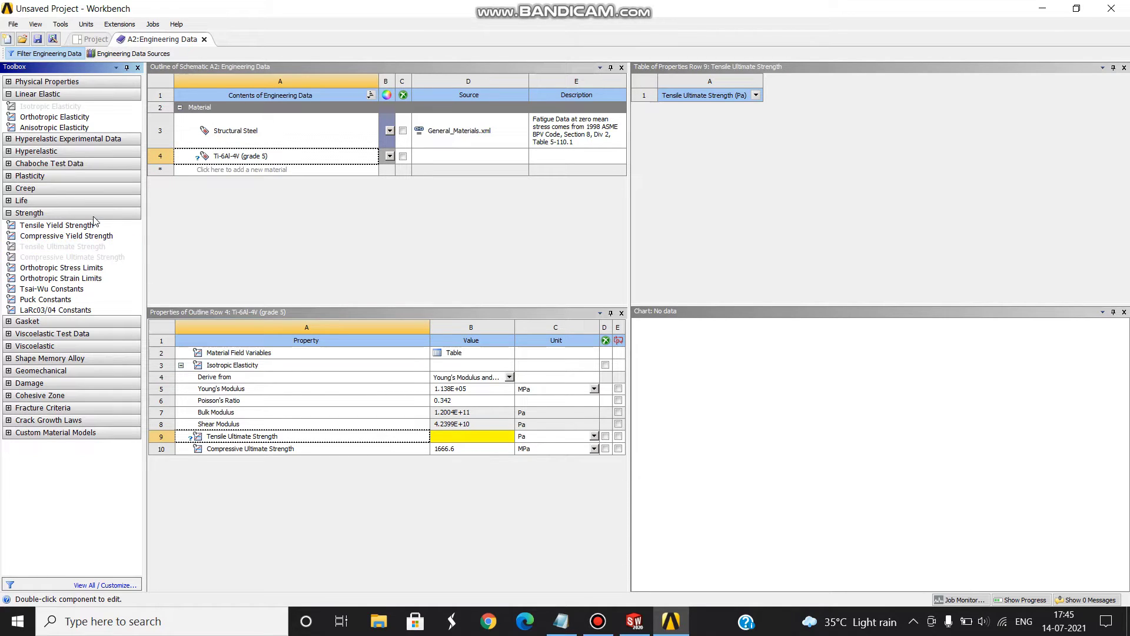
left_click(254, 439)
right_click(253, 437)
left_click(281, 444)
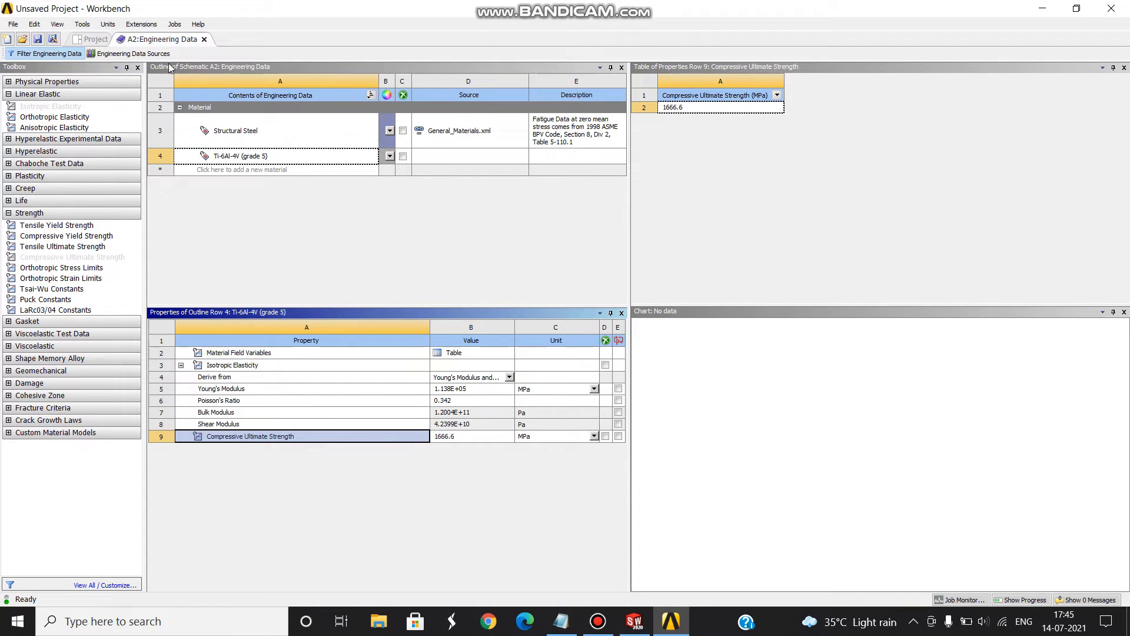
Import s1223-ansys.IGS as the system's geometry and open it in DesignModeler.
left_click(204, 40)
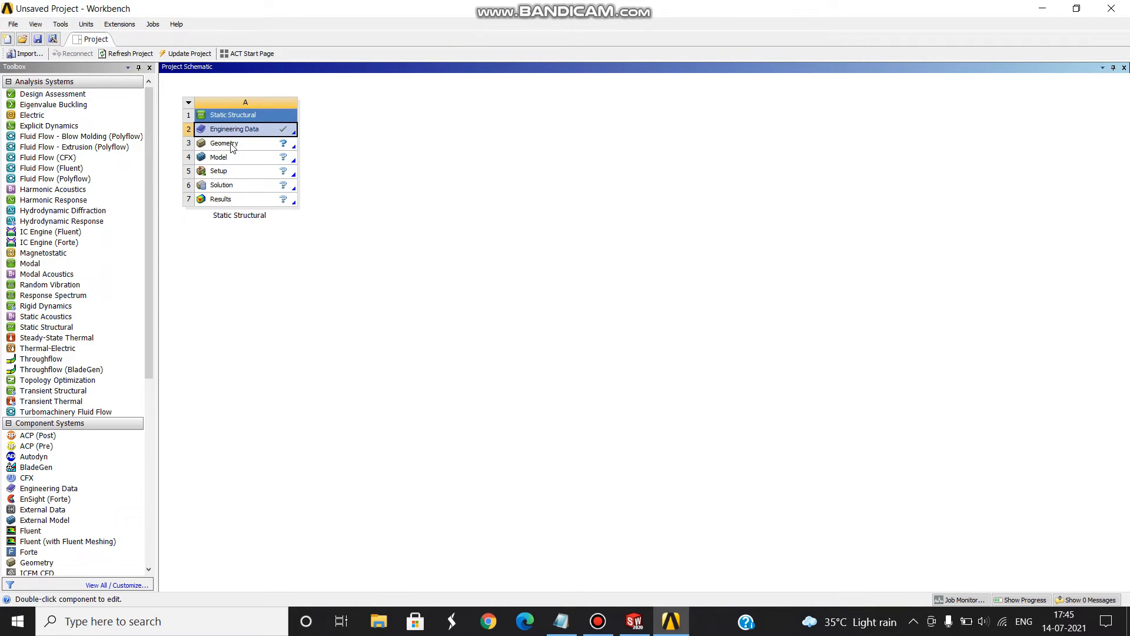
right_click(232, 145)
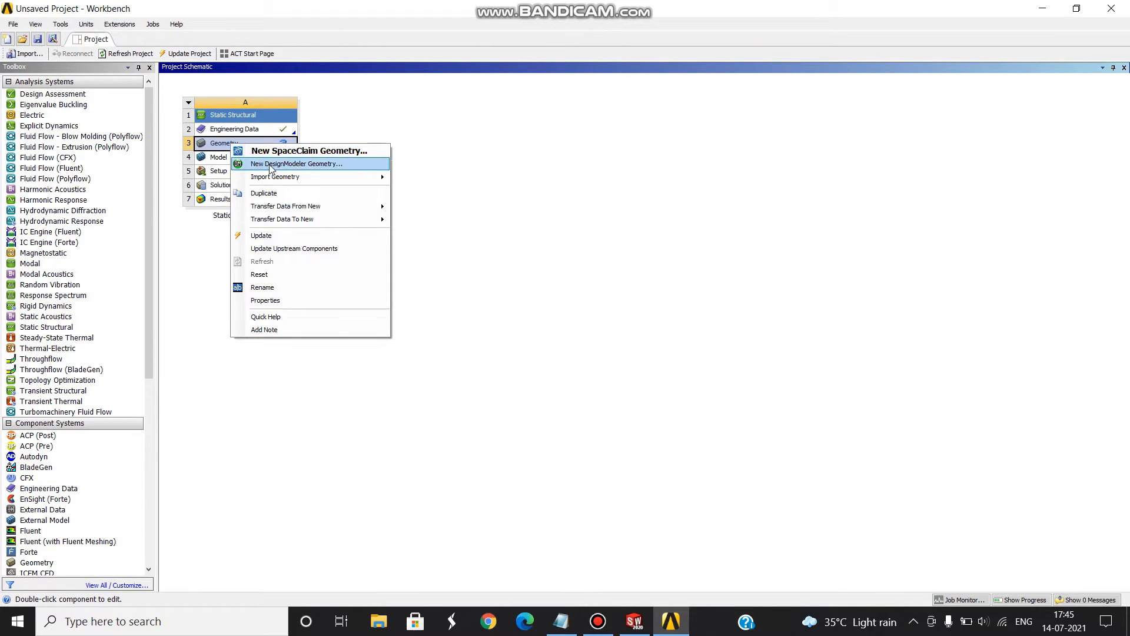
mouse_move(281, 178)
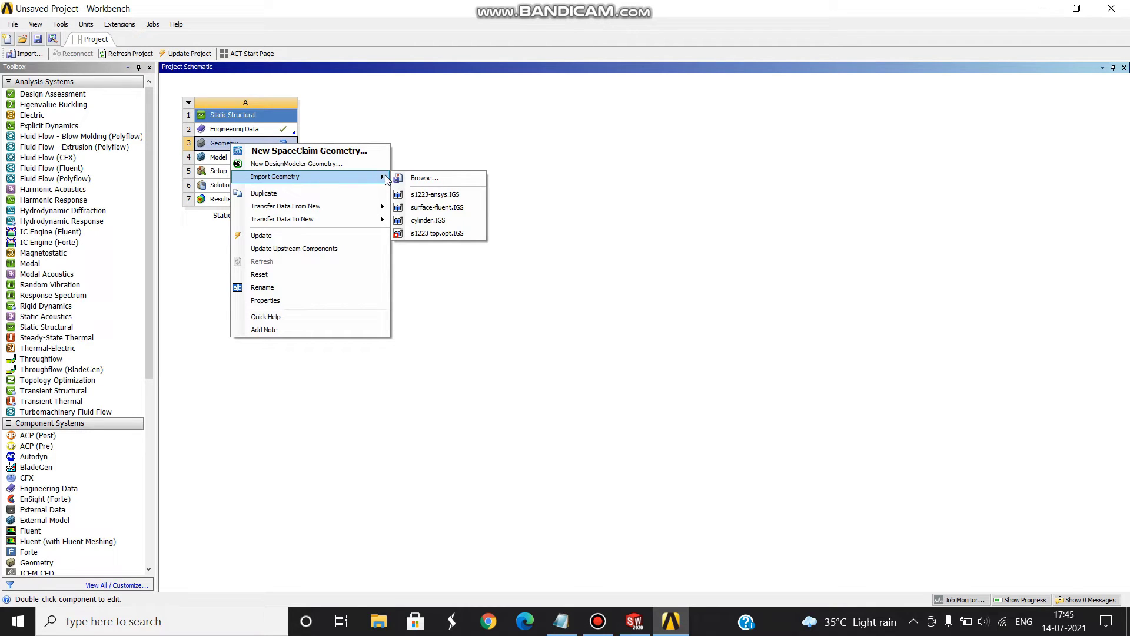
left_click(419, 195)
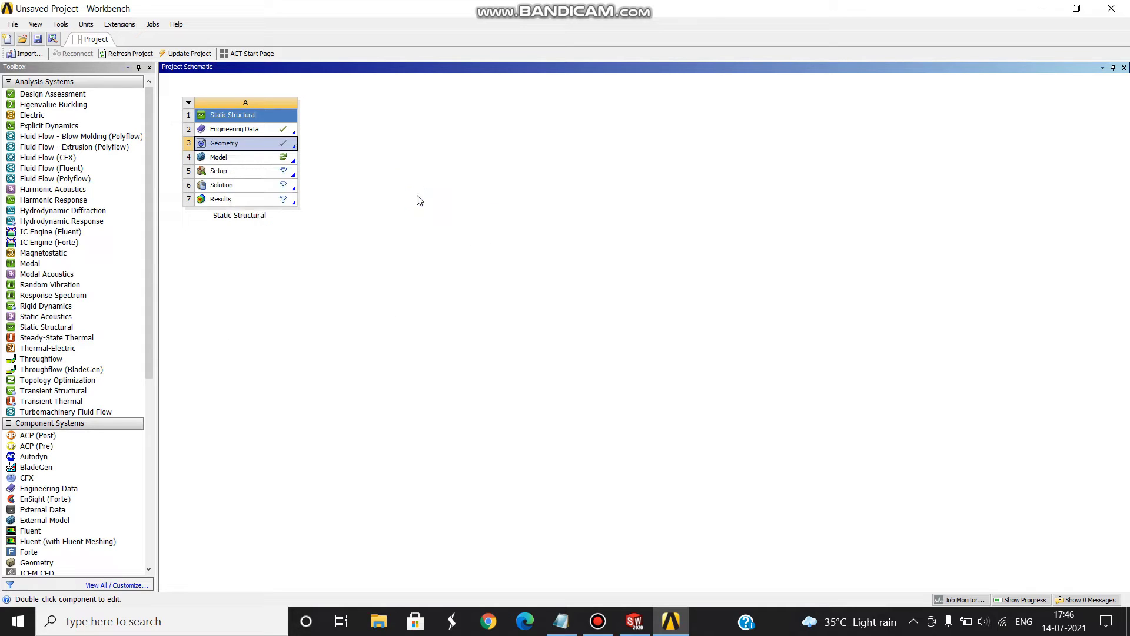
right_click(241, 148)
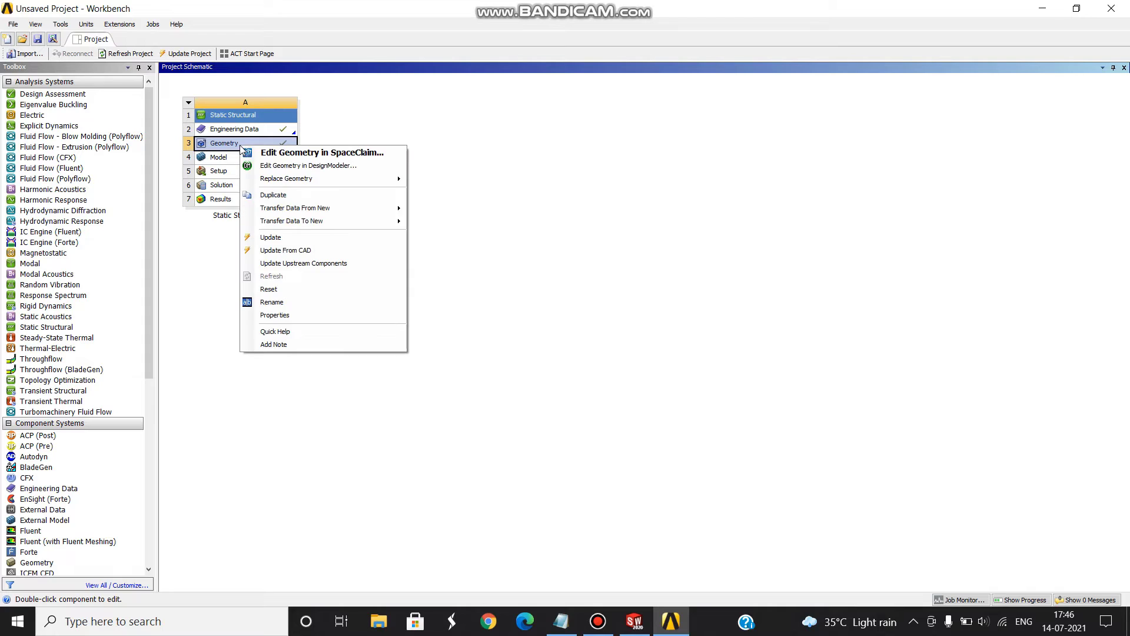
left_click(268, 166)
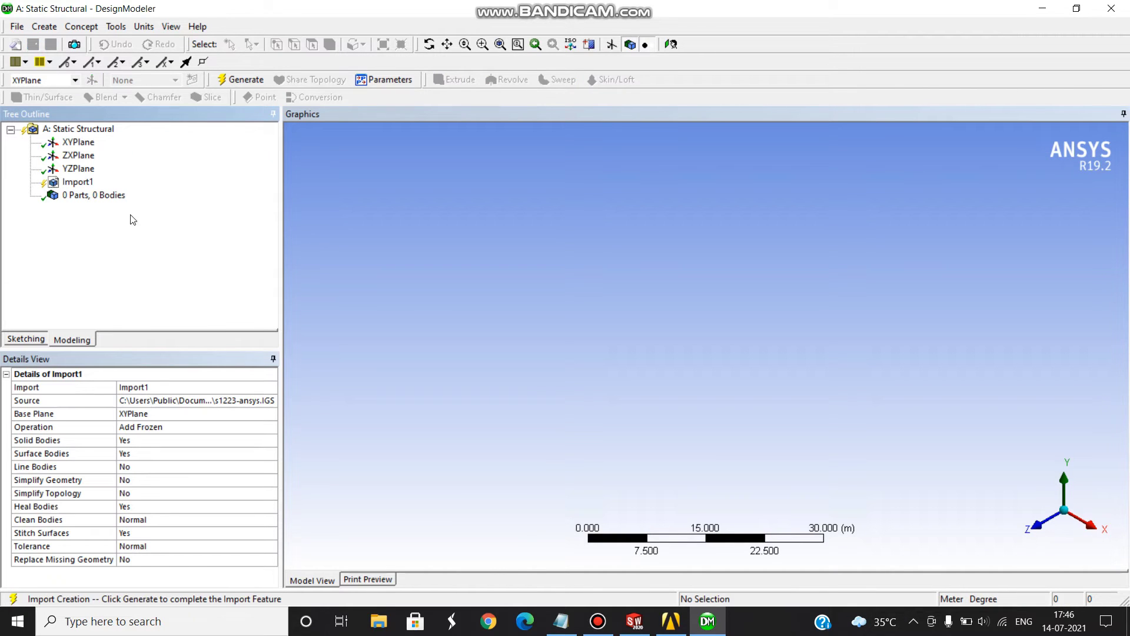
Generate Import1, change its Operation to Add Material, and regenerate the airfoil body.
left_click(84, 183)
left_click(232, 80)
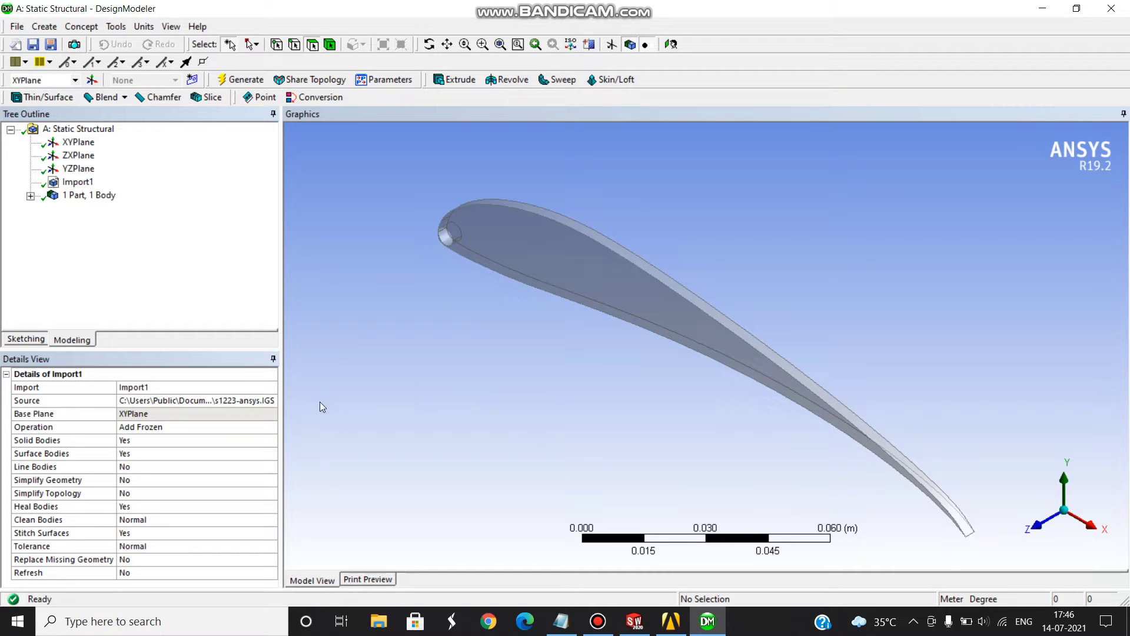
left_click(244, 428)
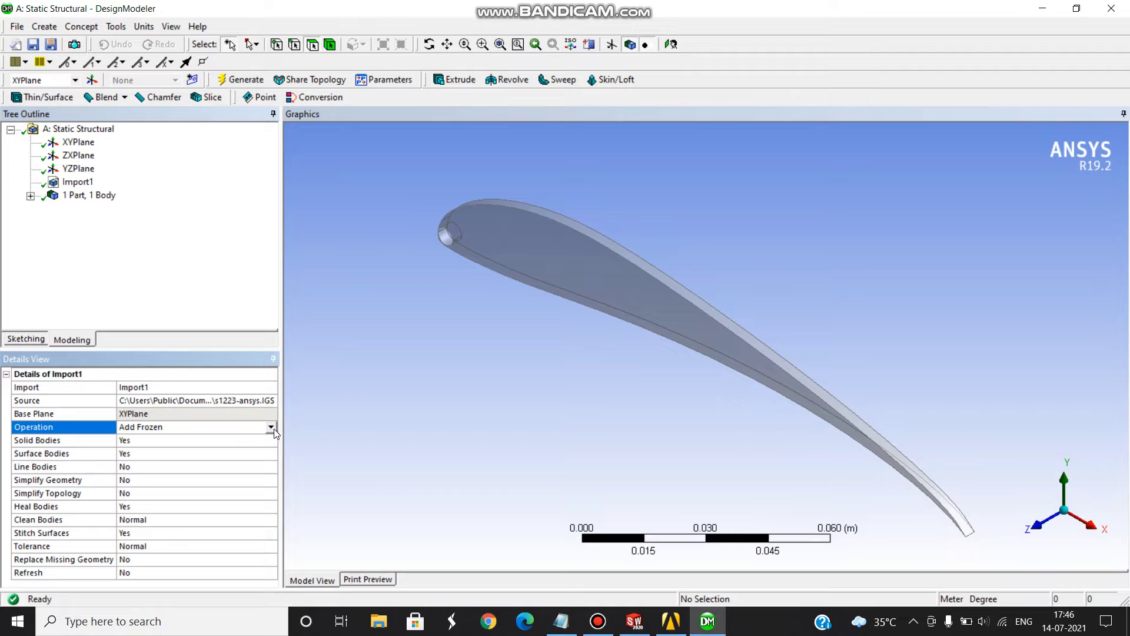
left_click(272, 427)
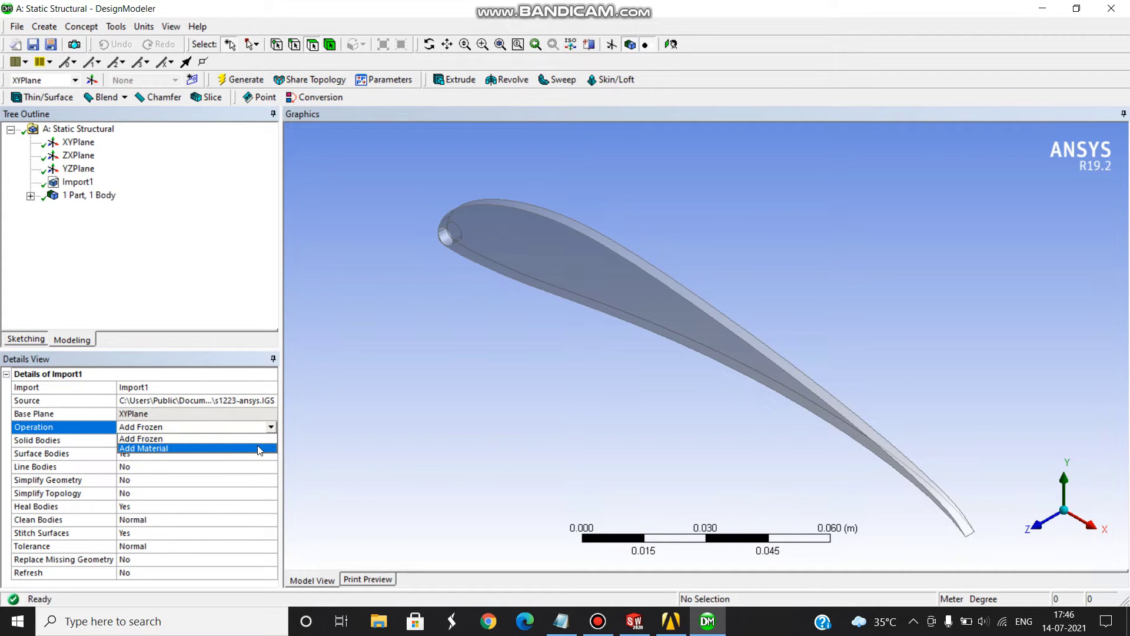
left_click(259, 449)
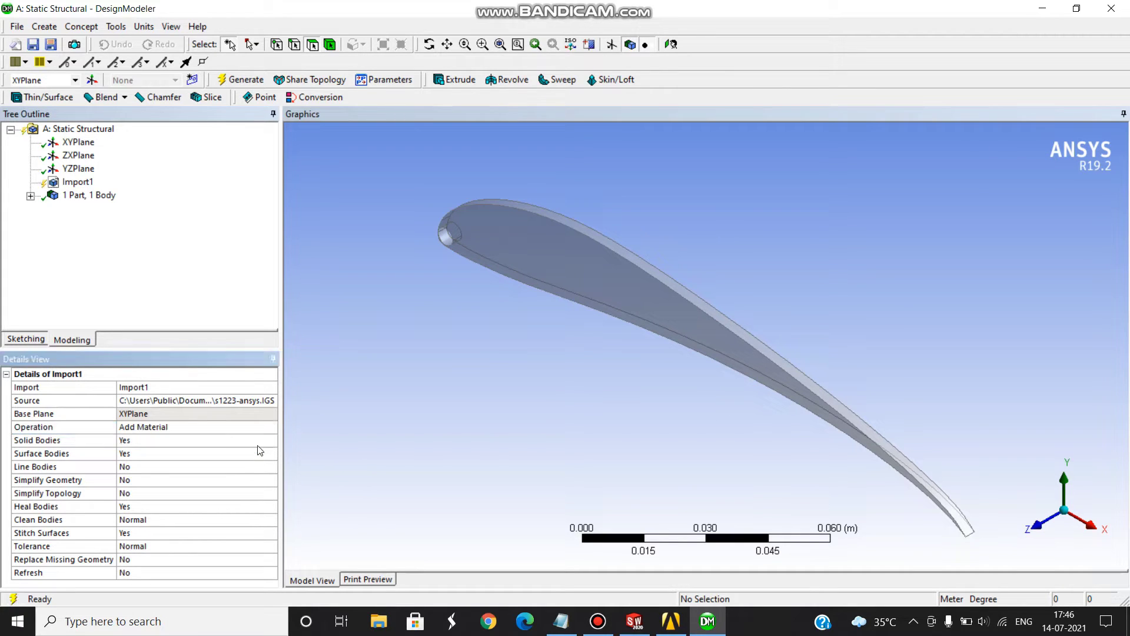
left_click(353, 369)
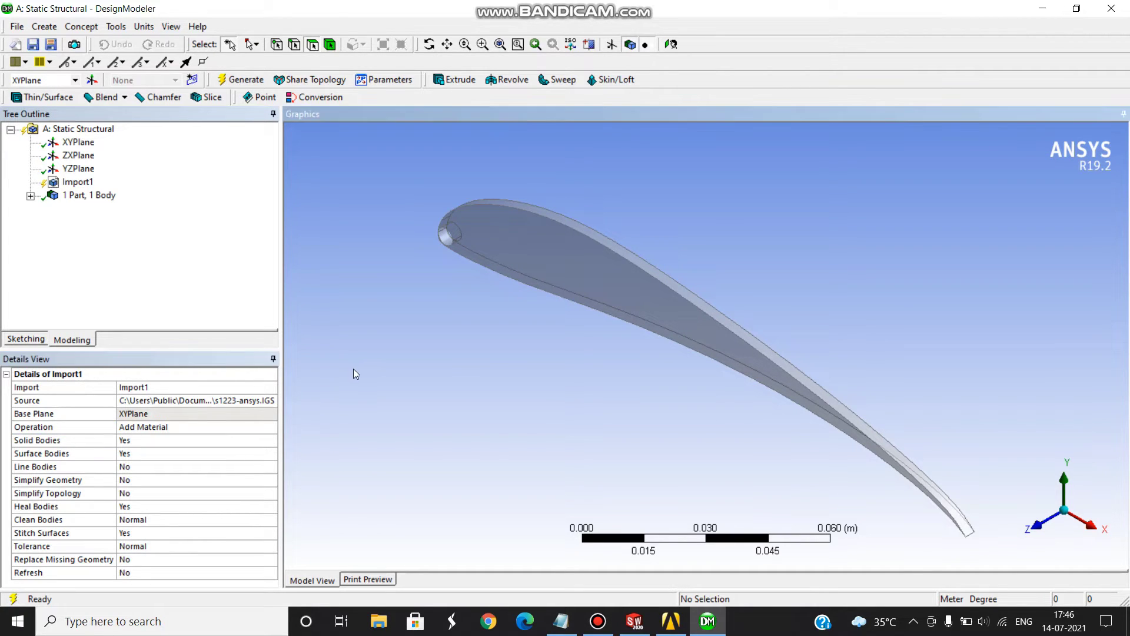
left_click(241, 79)
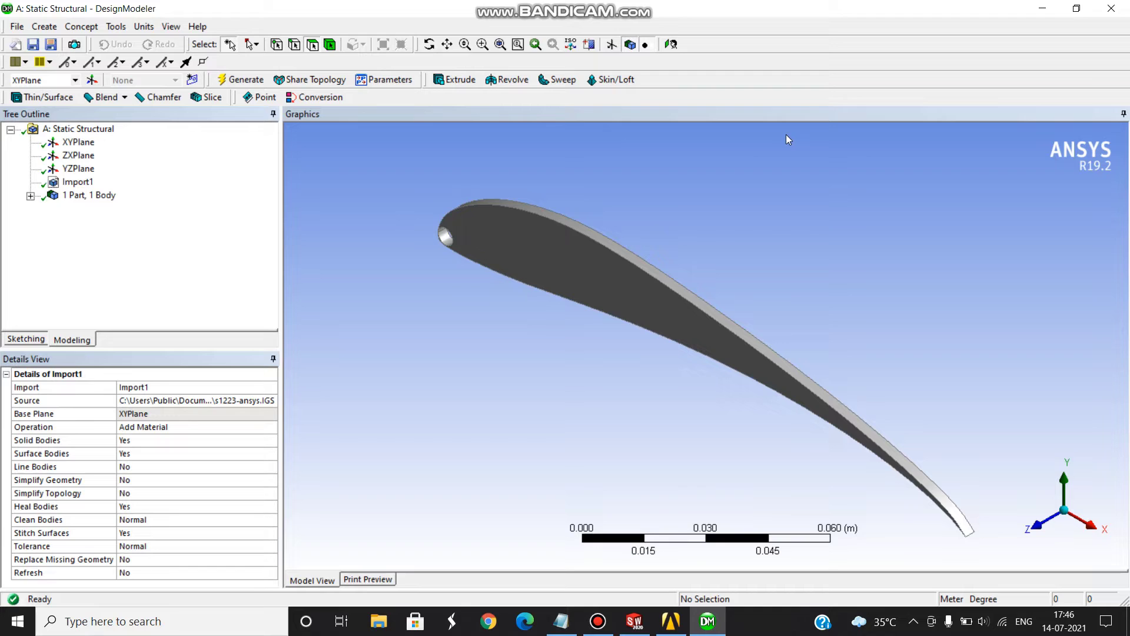
Close DesignModeler and launch Mechanical from the Model cell.
left_click(1102, 16)
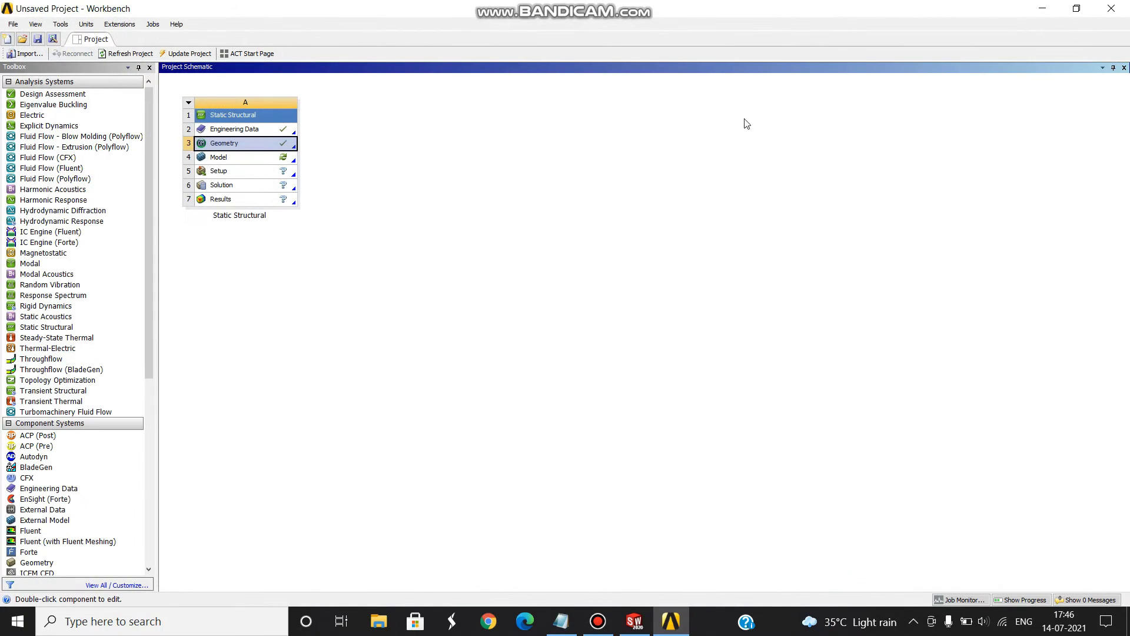
double_click(279, 159)
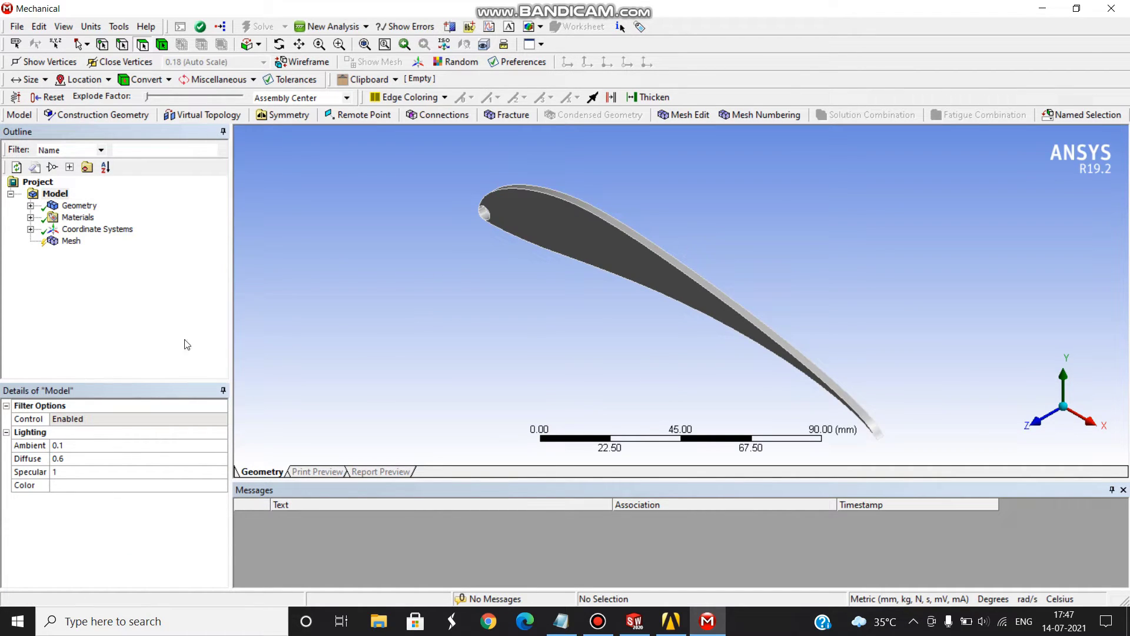
Generate the default mesh on the airfoil and view it straight-on along Z.
left_click(69, 241)
right_click(69, 243)
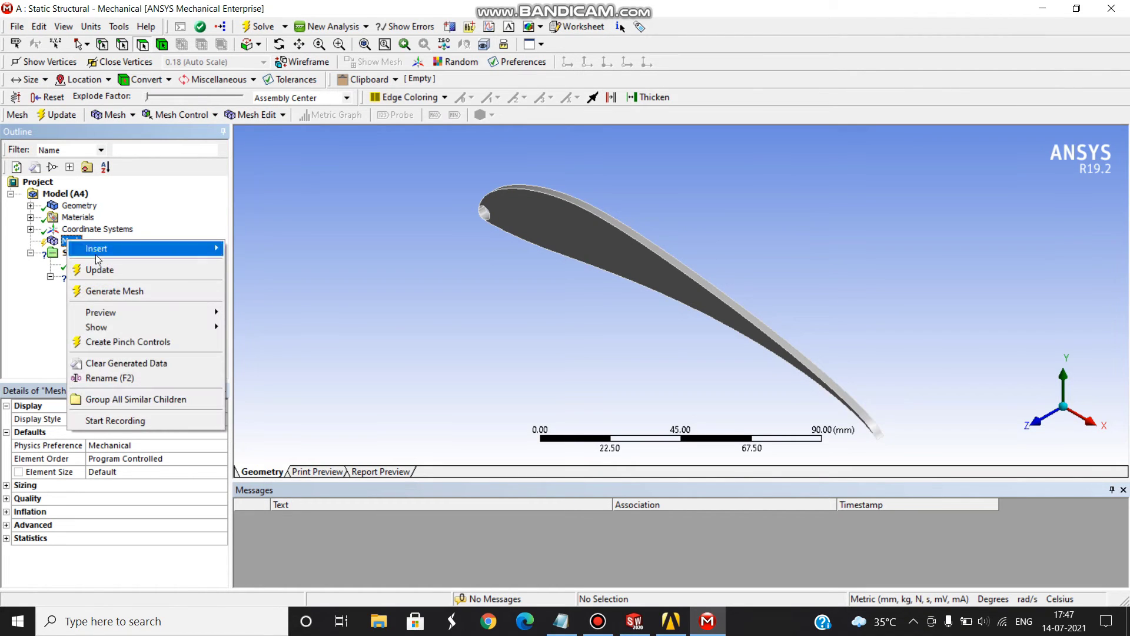
left_click(35, 301)
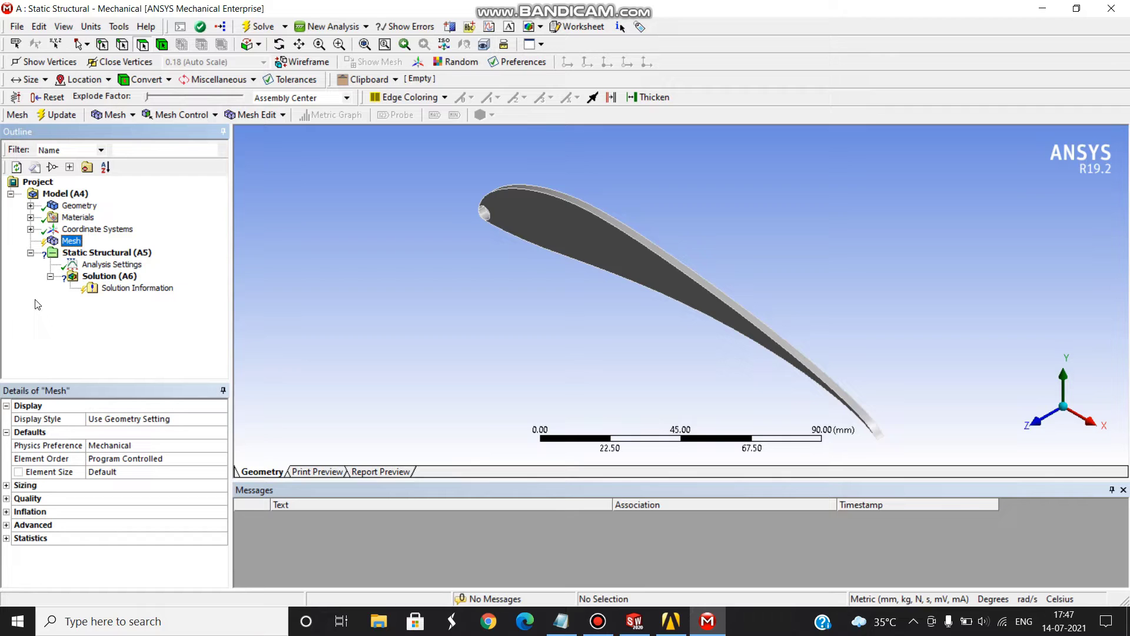
right_click(65, 245)
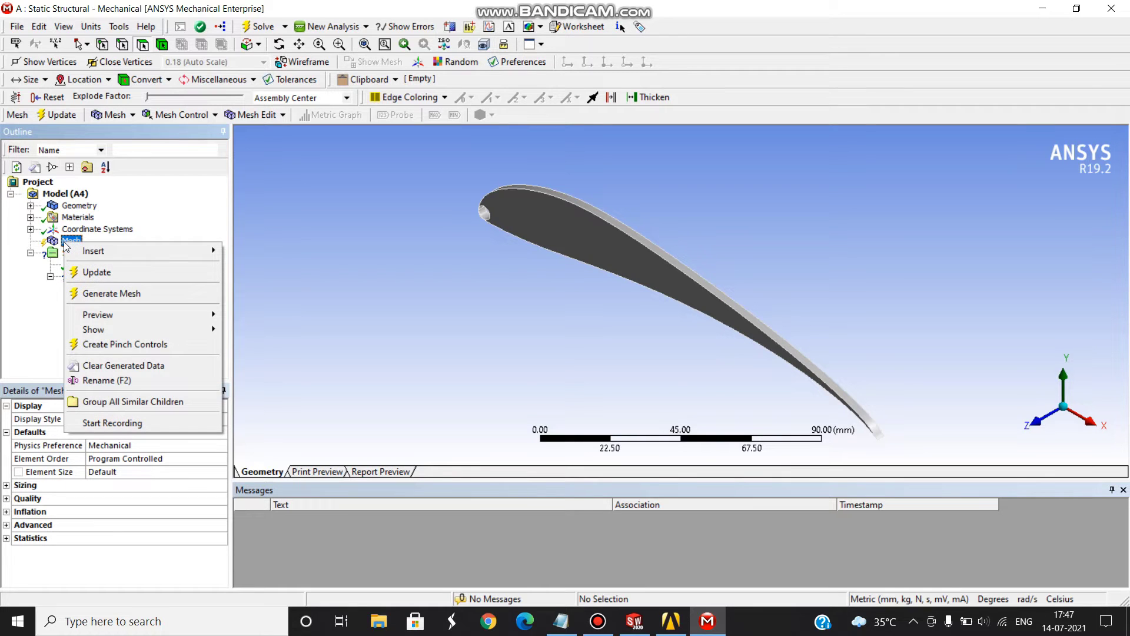
left_click(103, 294)
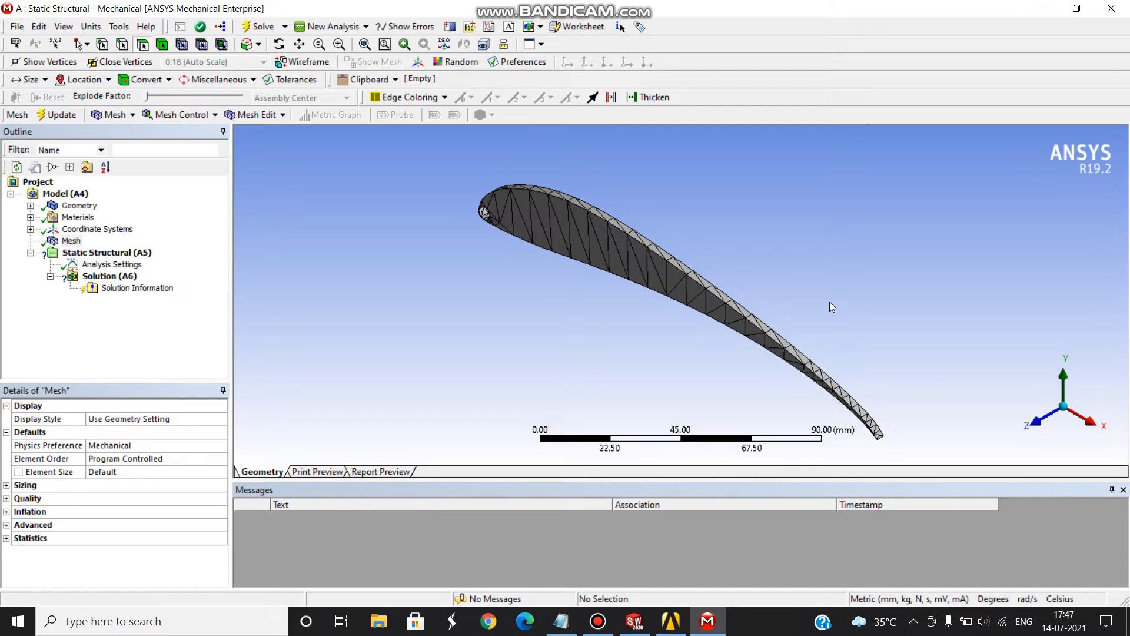
left_click(1031, 419)
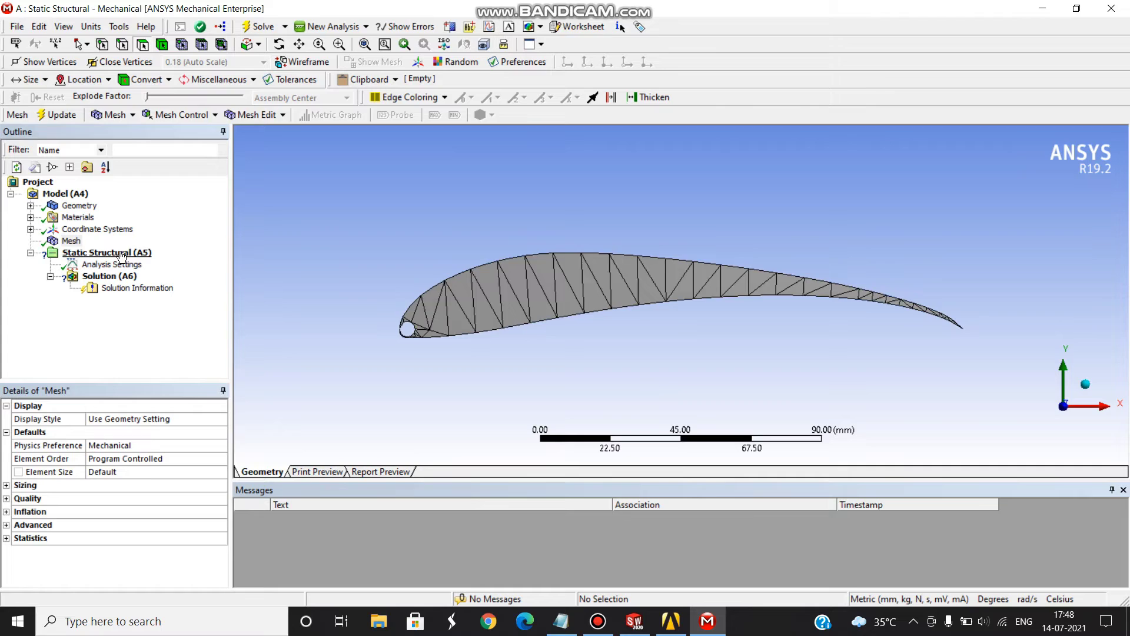
Insert a Fixed Support into the Static Structural analysis.
left_click(121, 254)
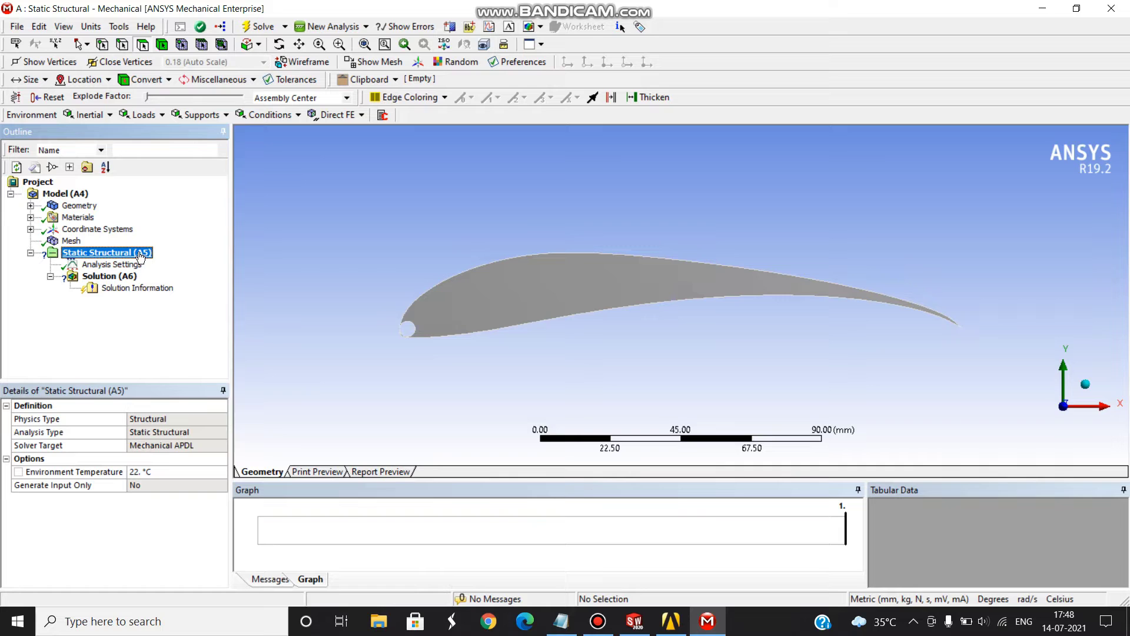
right_click(140, 254)
mouse_move(223, 262)
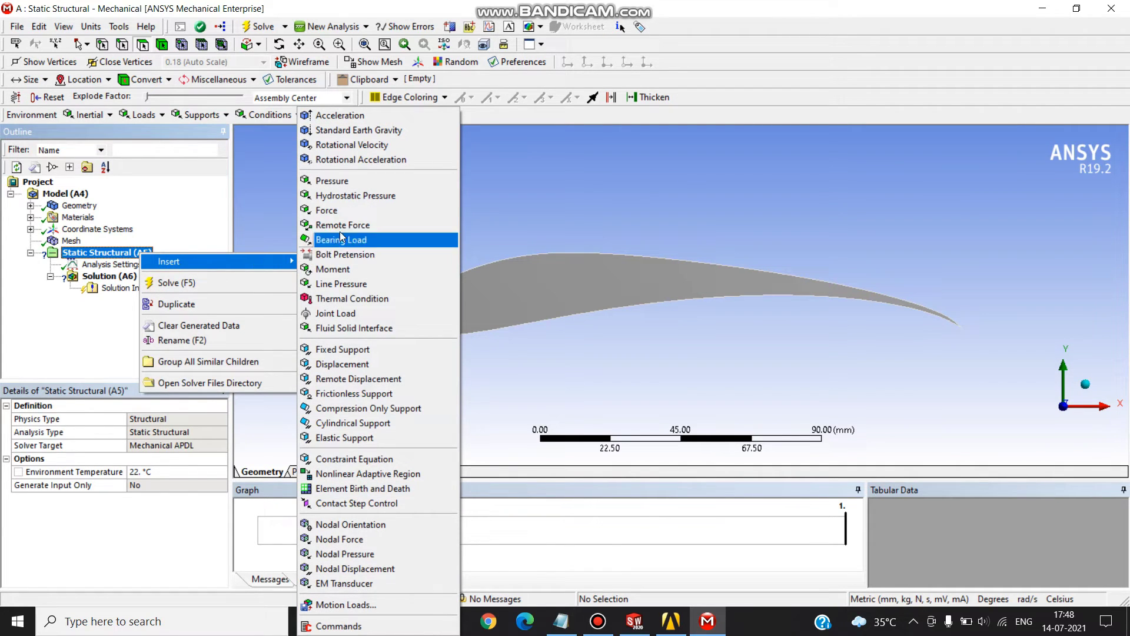
left_click(374, 353)
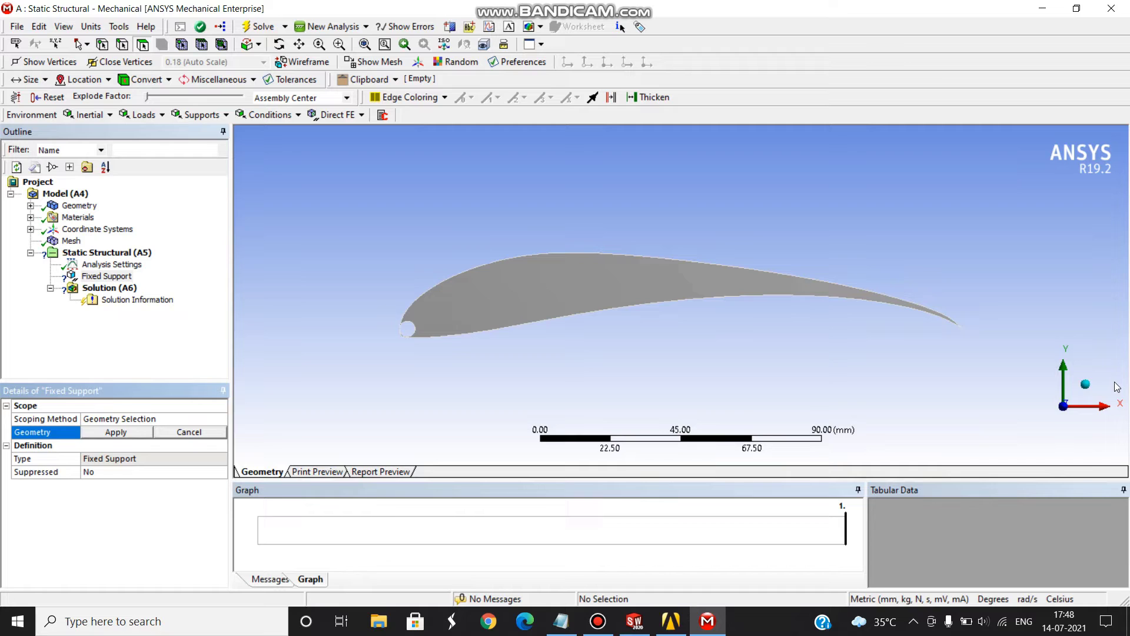
Apply the Fixed Support to the two small end faces at the airfoil's rounded front.
left_click(1088, 391)
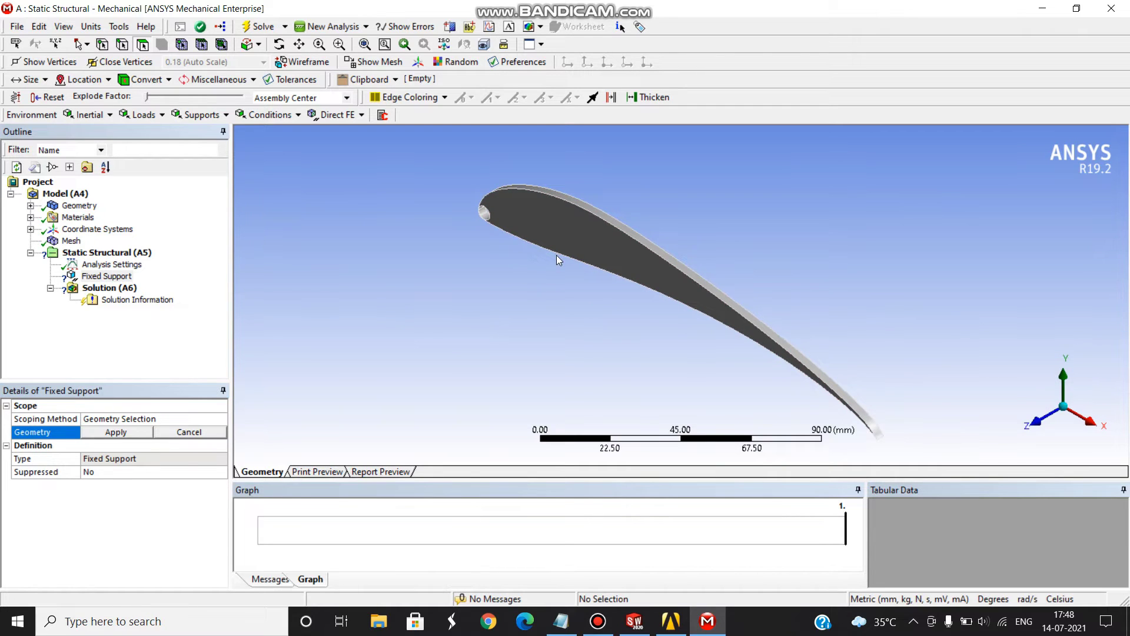
left_click(483, 217)
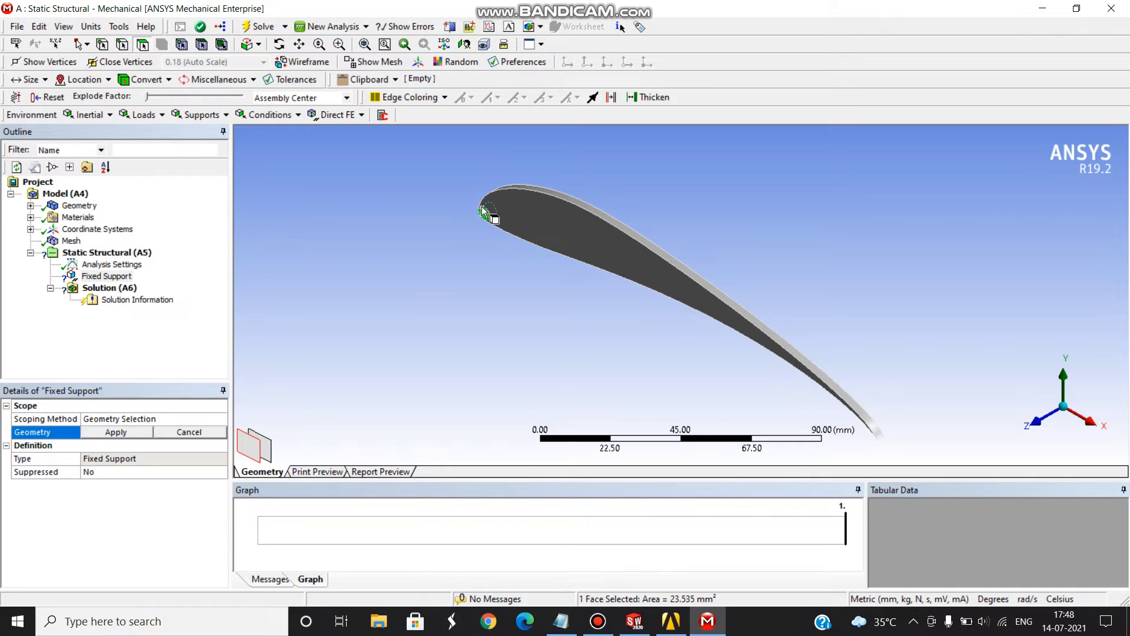
left_click(484, 213, "ctrl")
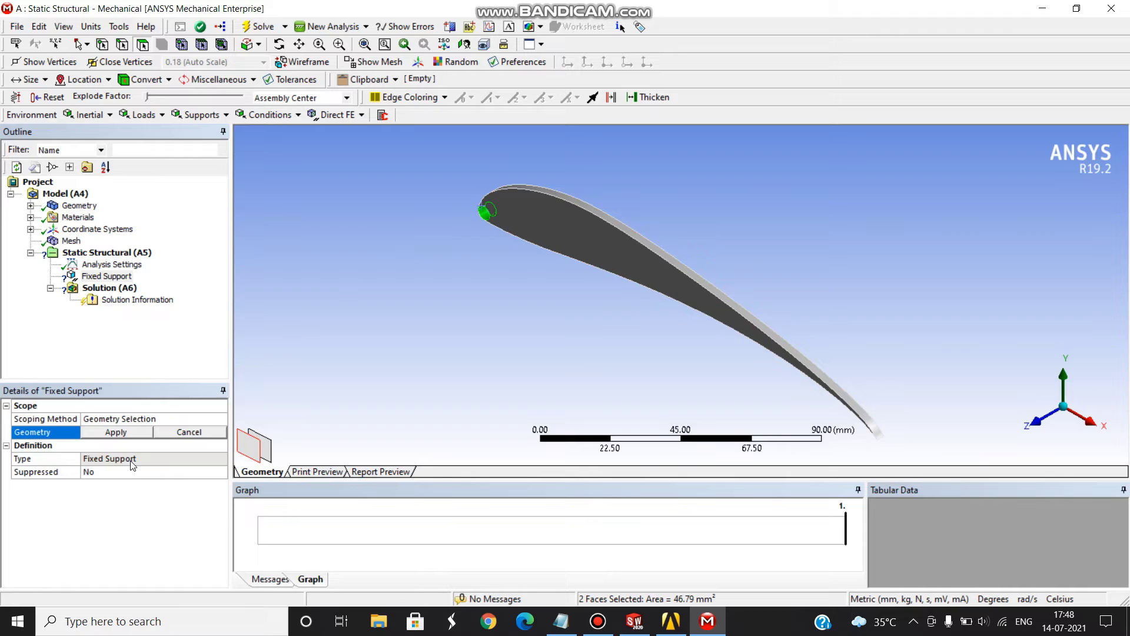
left_click(116, 432)
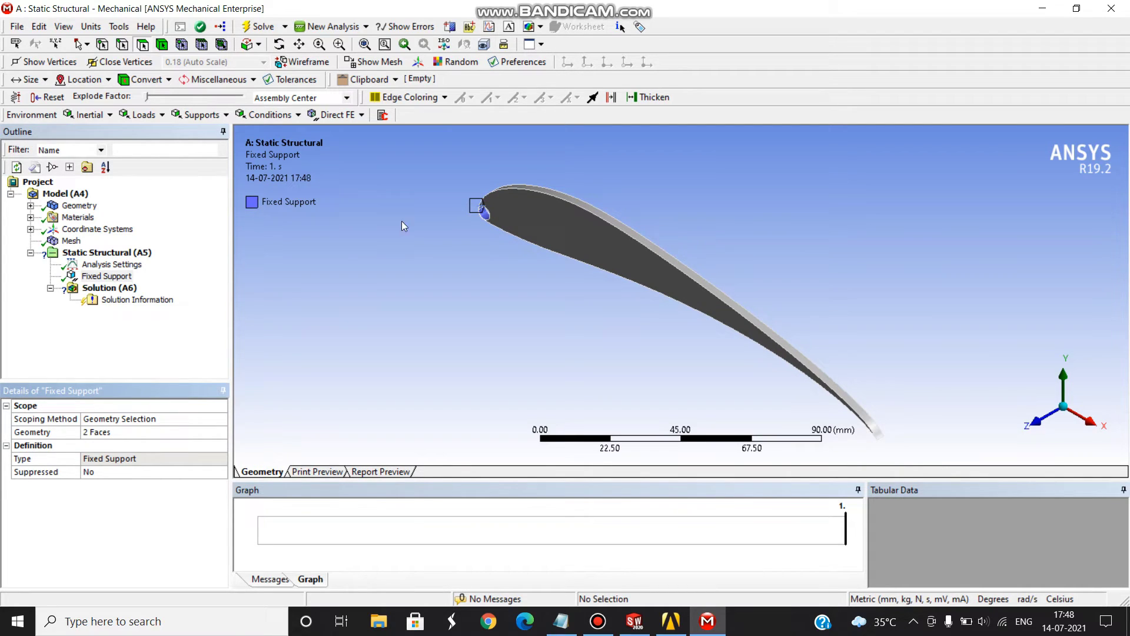
left_click(129, 255)
Insert a Force load scoped to the airfoil's large 553.36 mm² face, picked from the front view.
right_click(130, 255)
mouse_move(172, 263)
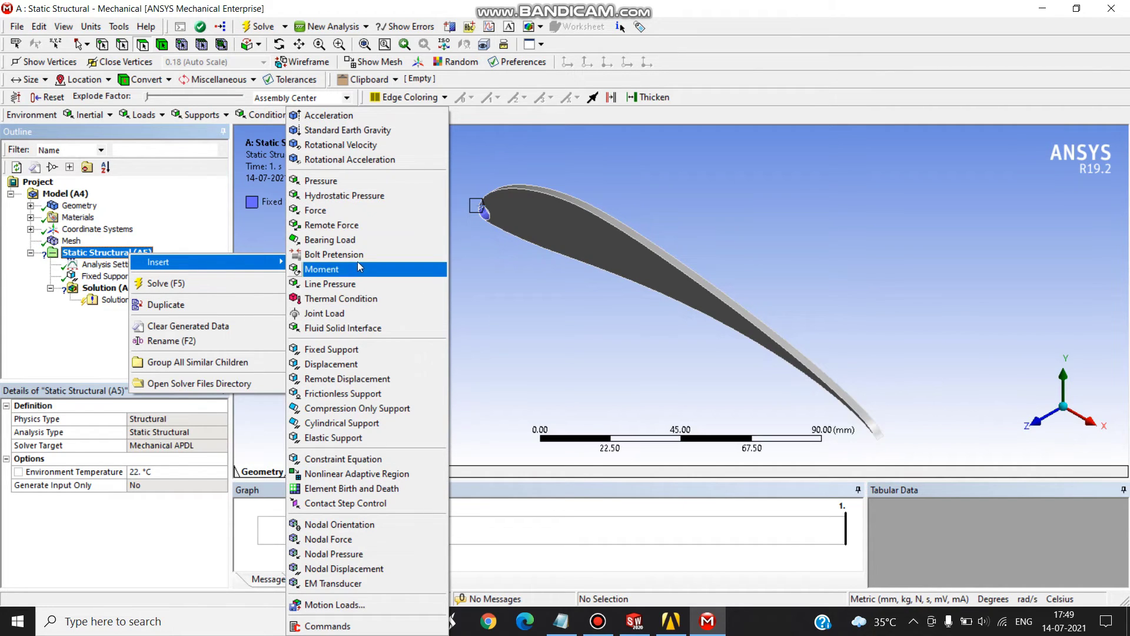
left_click(346, 215)
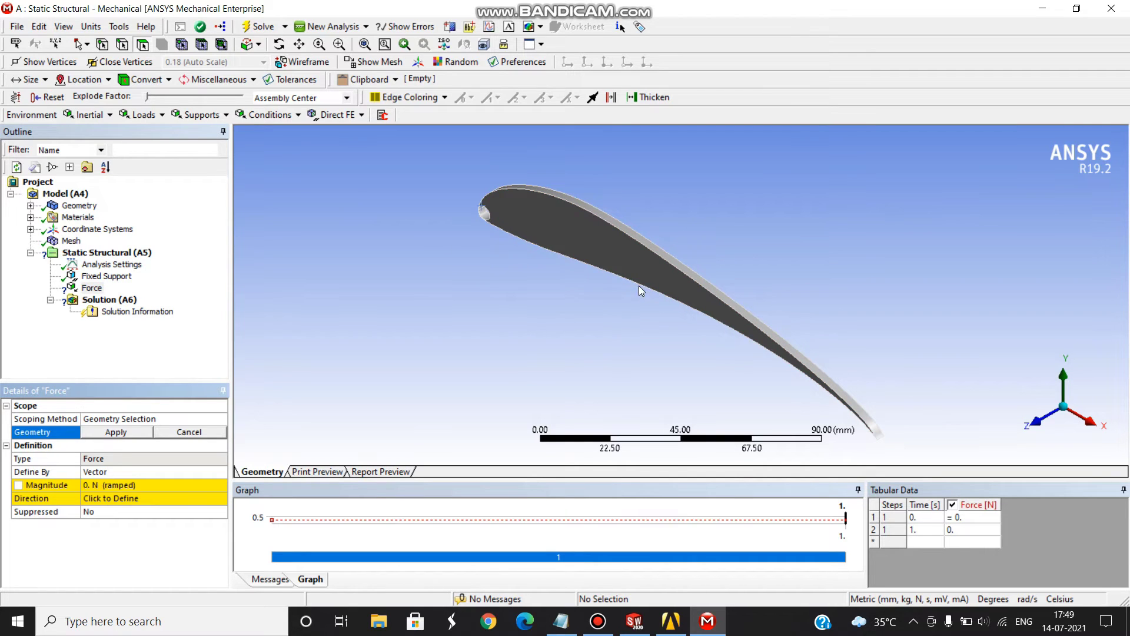
left_click(1085, 419)
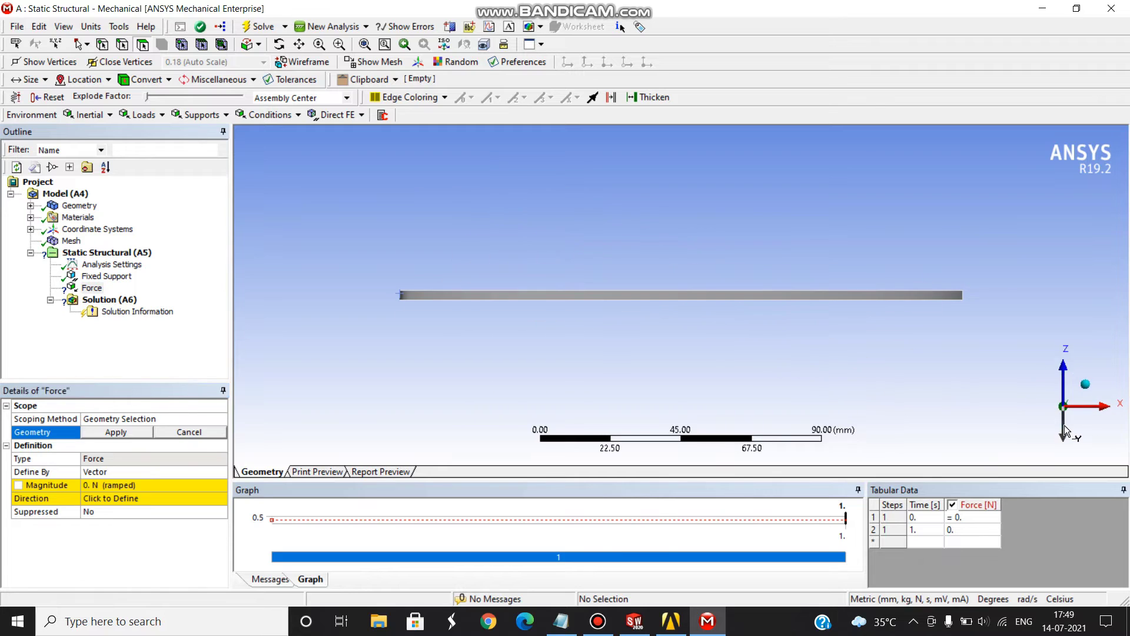
left_click(715, 294)
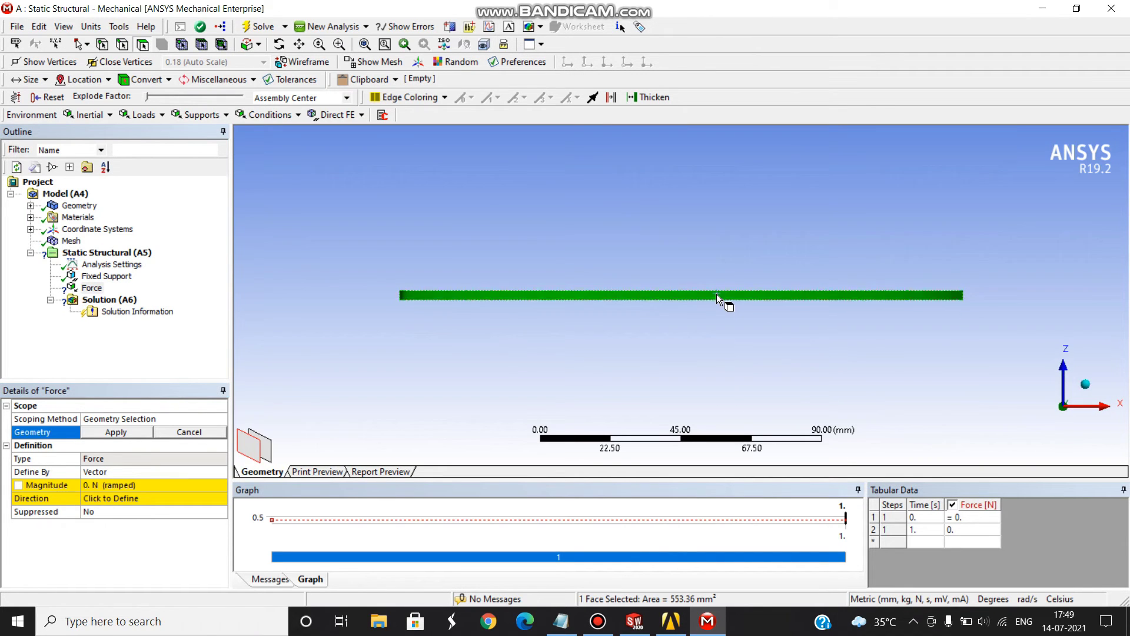
left_click(123, 432)
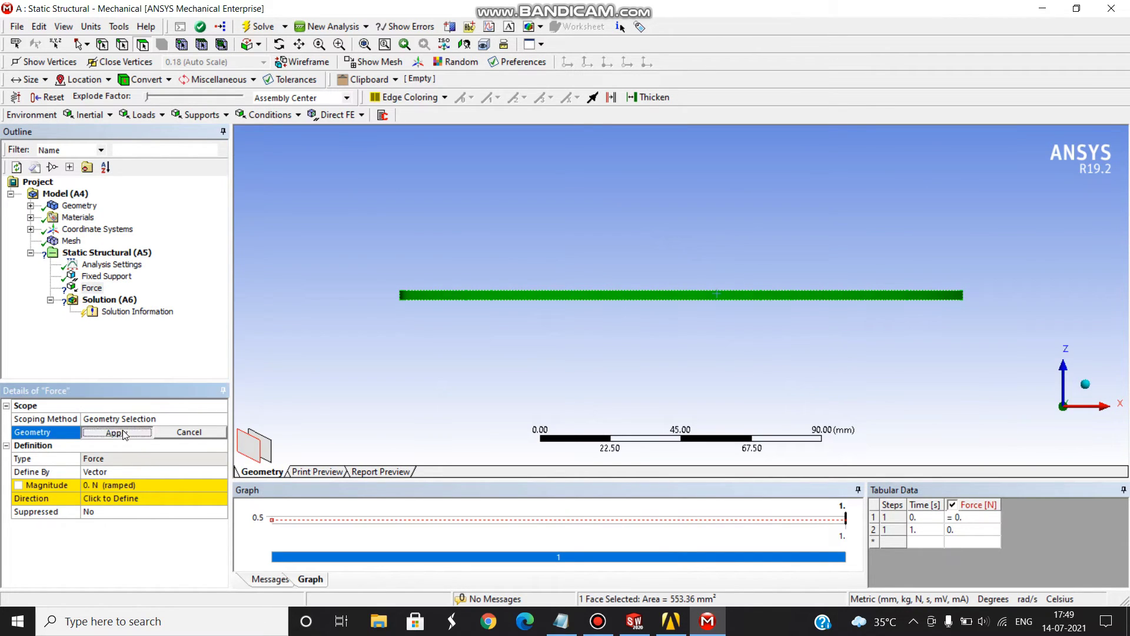
Give the force a 2 N magnitude and reverse its direction so it points upward.
left_click(1086, 384)
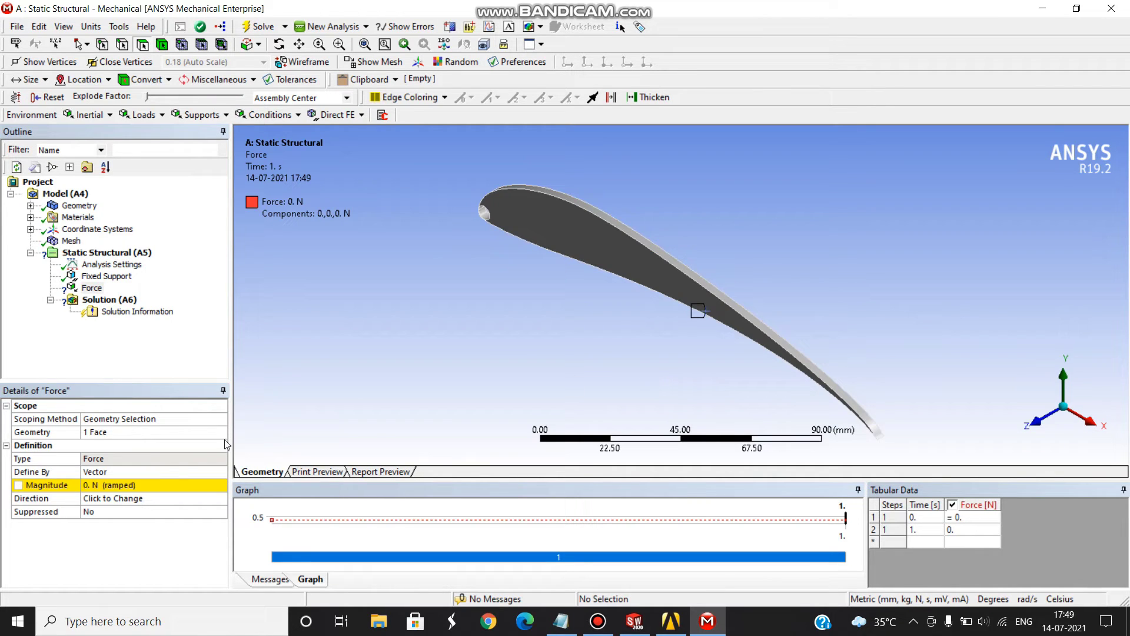
left_click(142, 486)
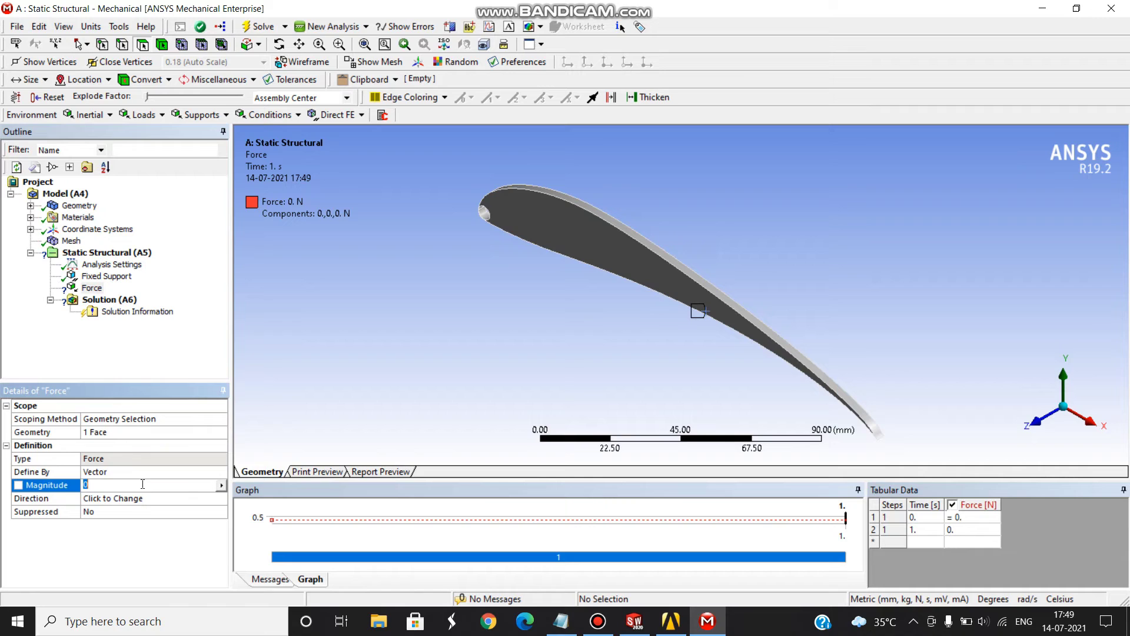
key("Return")
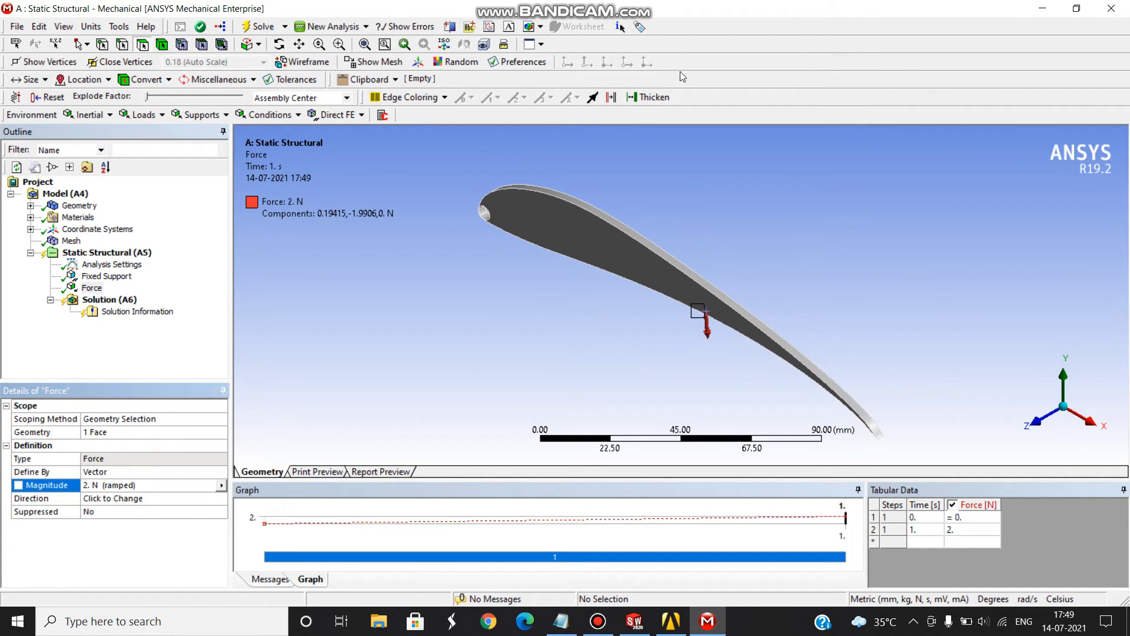
left_click(154, 503)
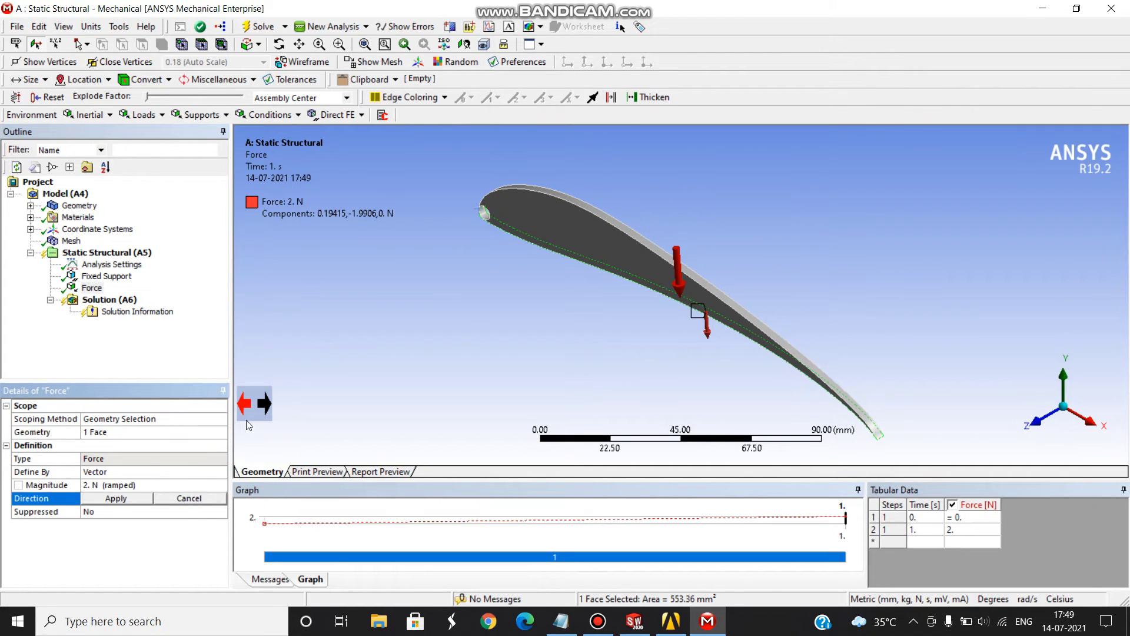
left_click(260, 407)
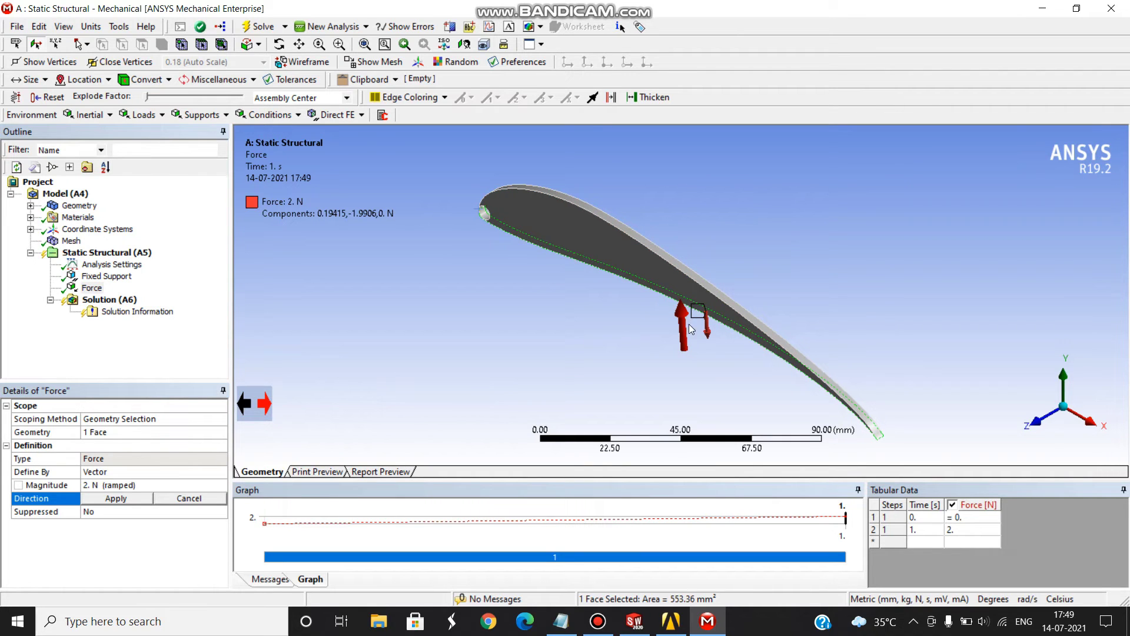
left_click(133, 501)
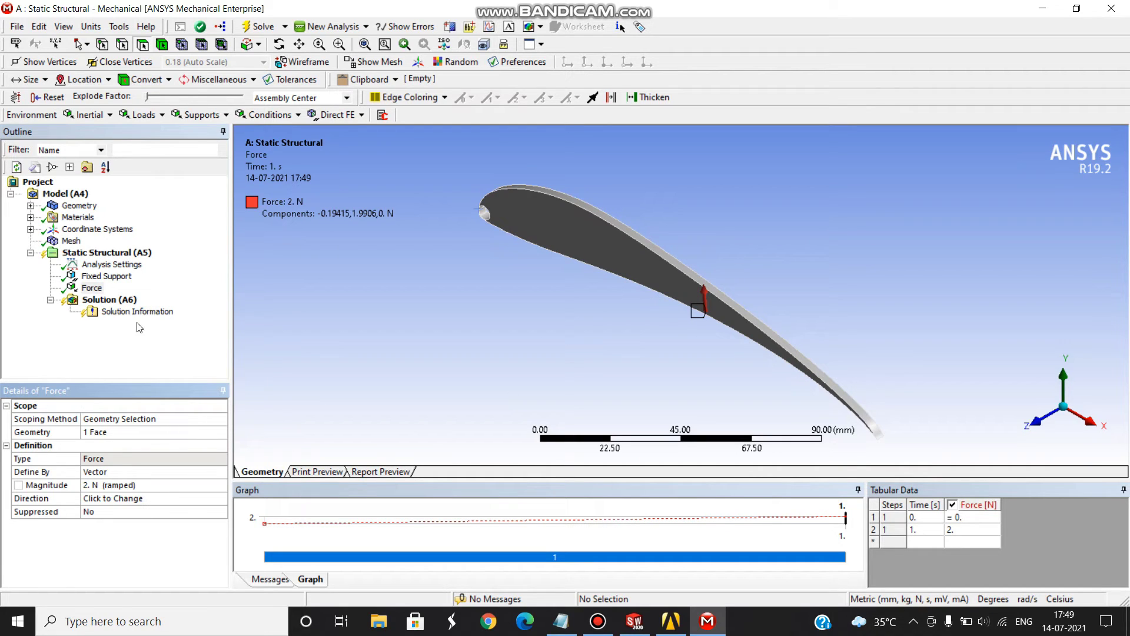
Solve, then insert a Directional Deformation result under Solution (A6) with Y Axis orientation.
left_click(249, 33)
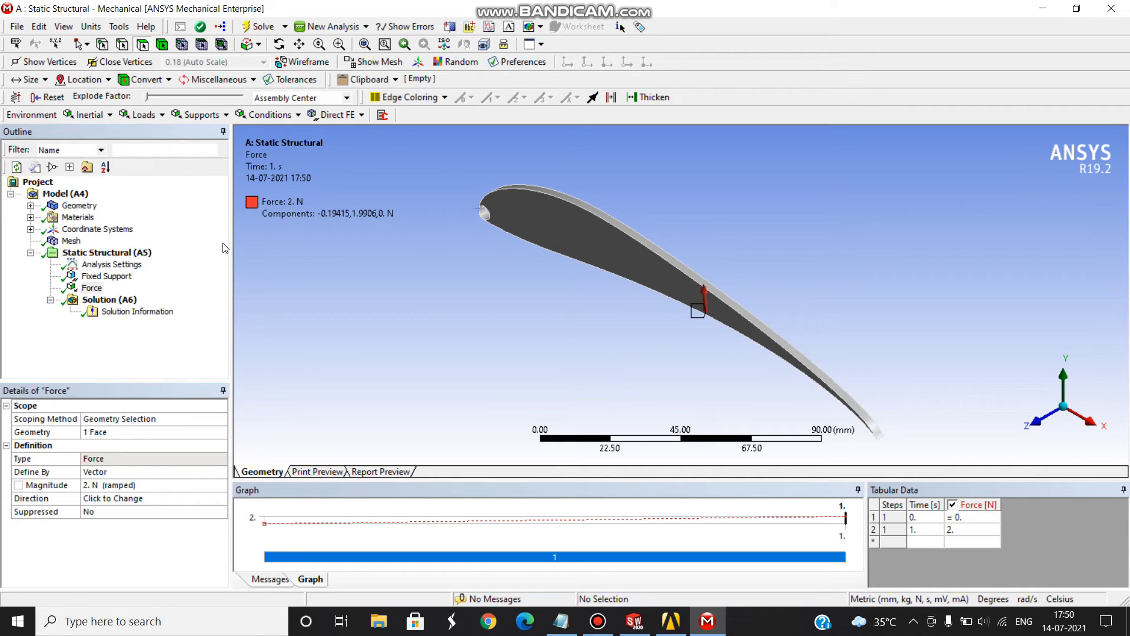
left_click(124, 305)
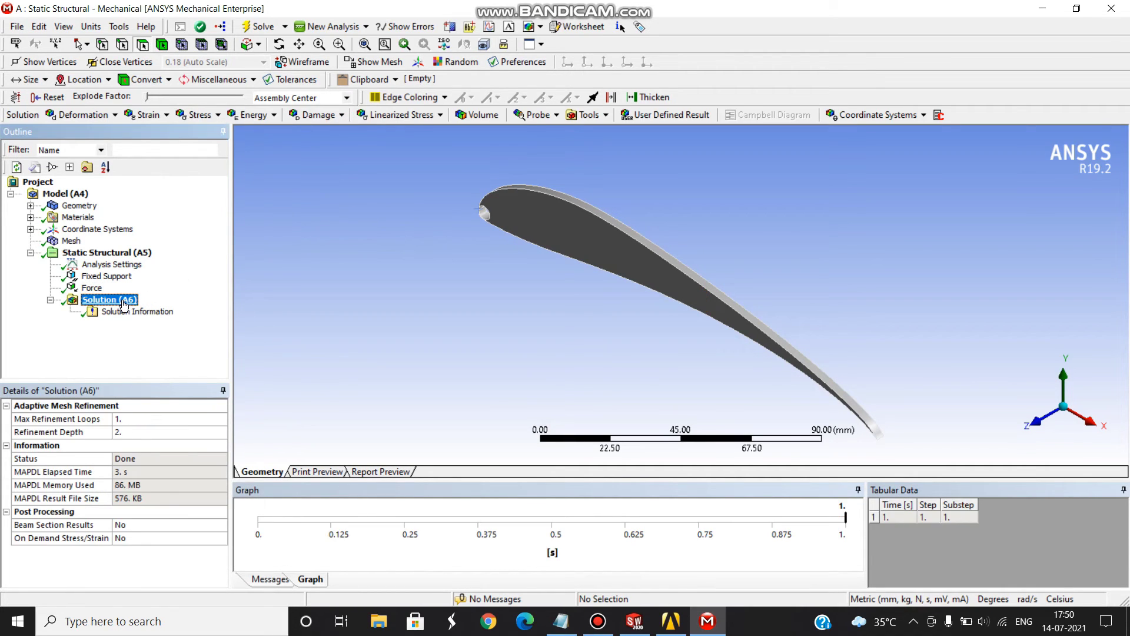
right_click(124, 304)
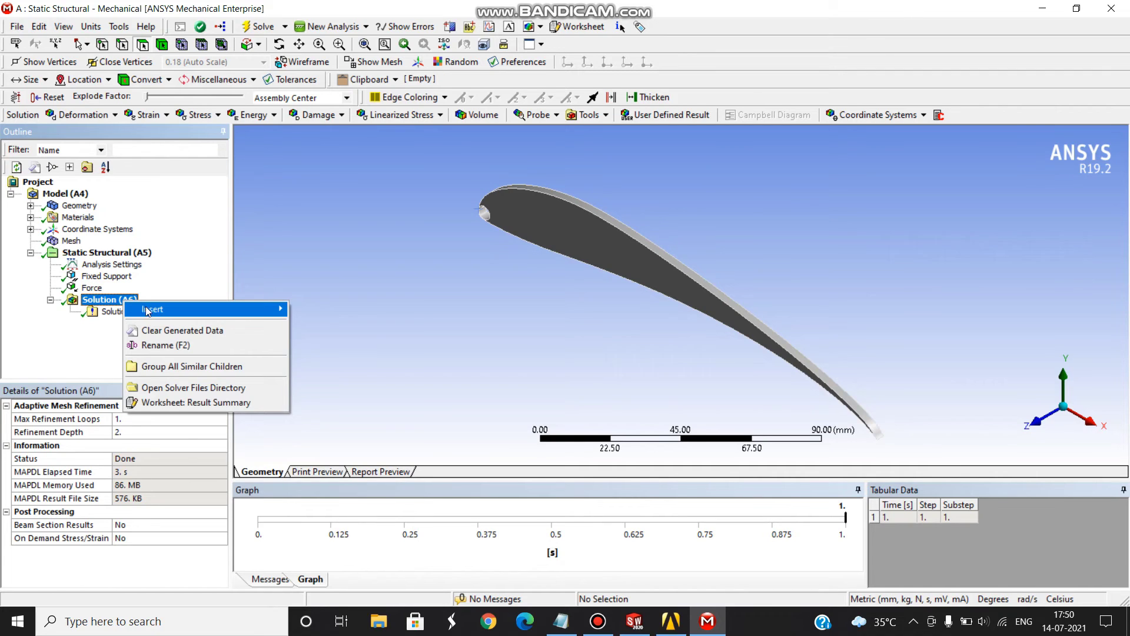
mouse_move(227, 314)
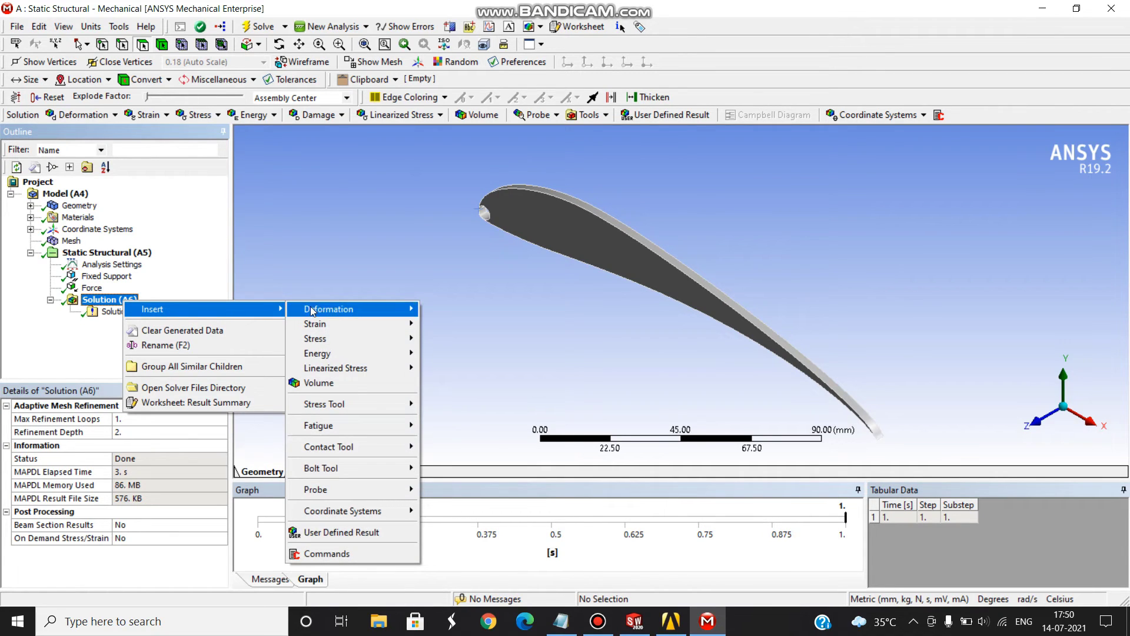
mouse_move(334, 309)
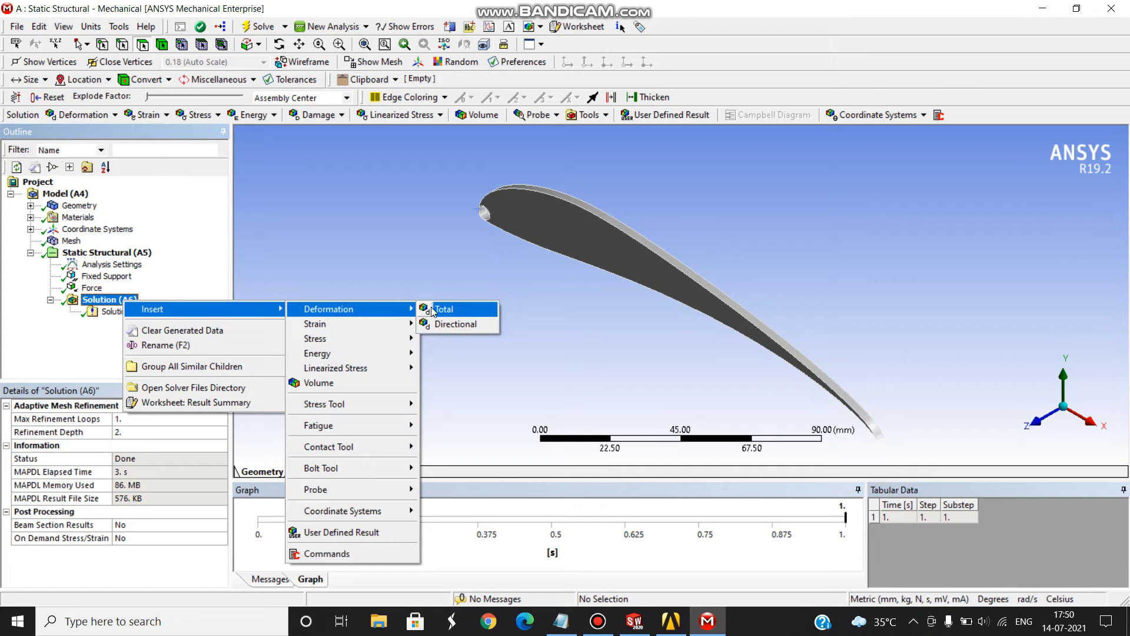
left_click(443, 323)
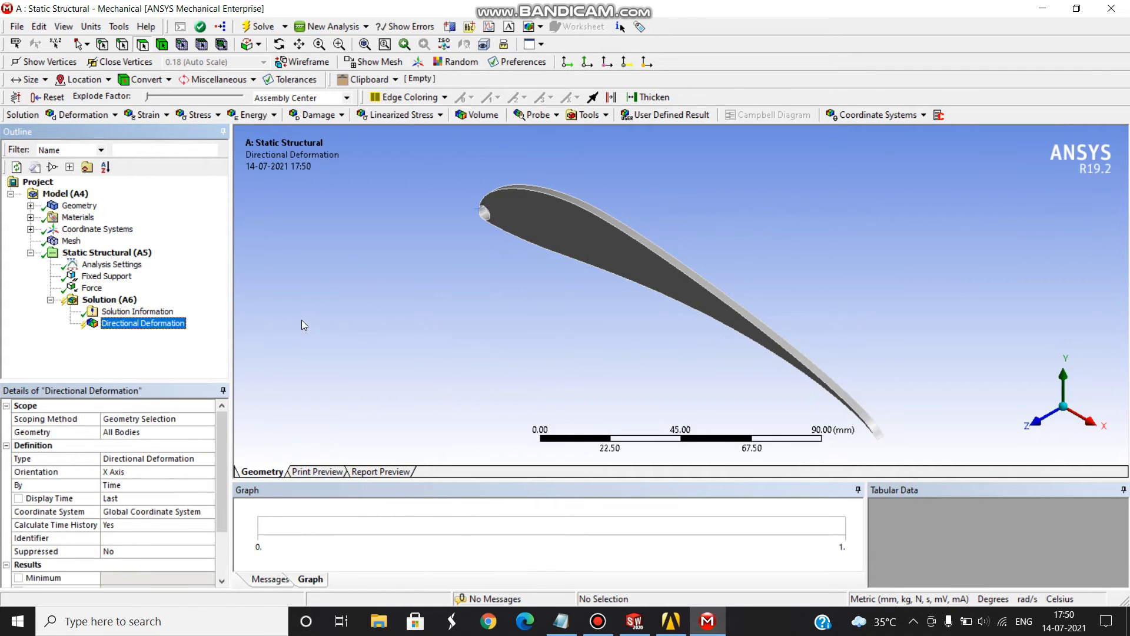
left_click(211, 475)
left_click(209, 472)
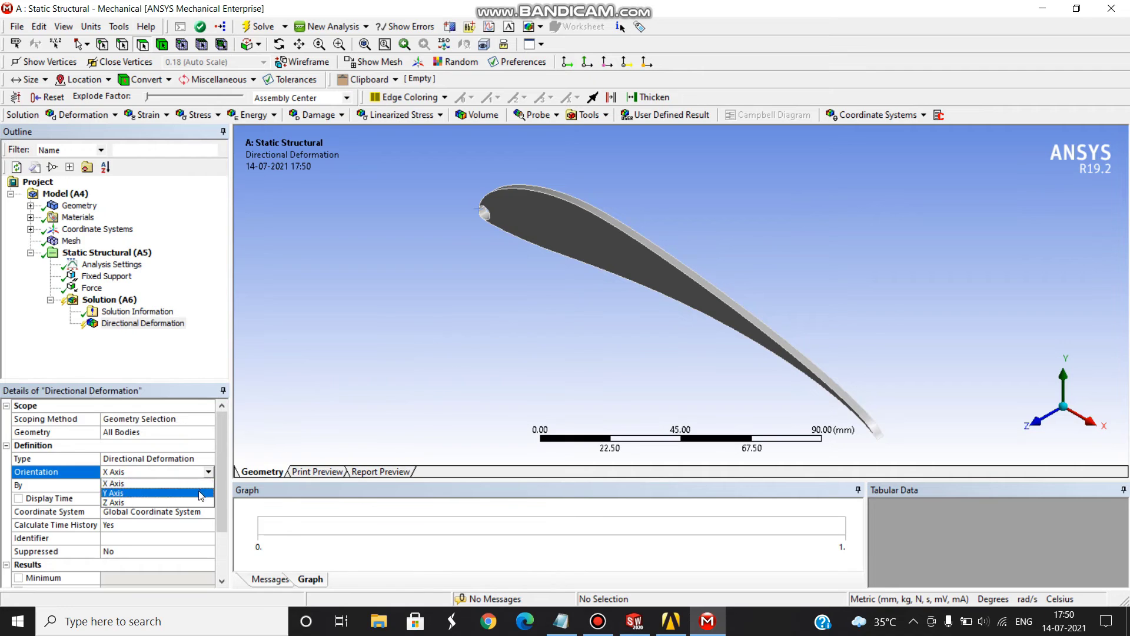
left_click(202, 495)
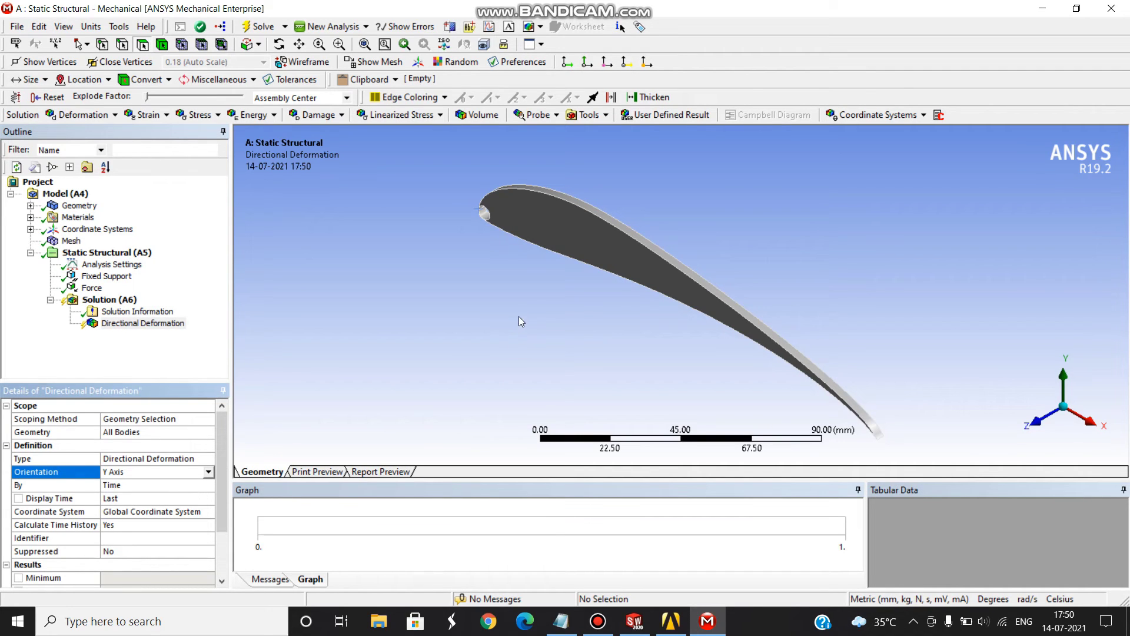
Insert an Equivalent (von-Mises) Stress result and solve, giving a 3.8203 MPa maximum.
left_click(133, 300)
right_click(133, 301)
mouse_move(206, 309)
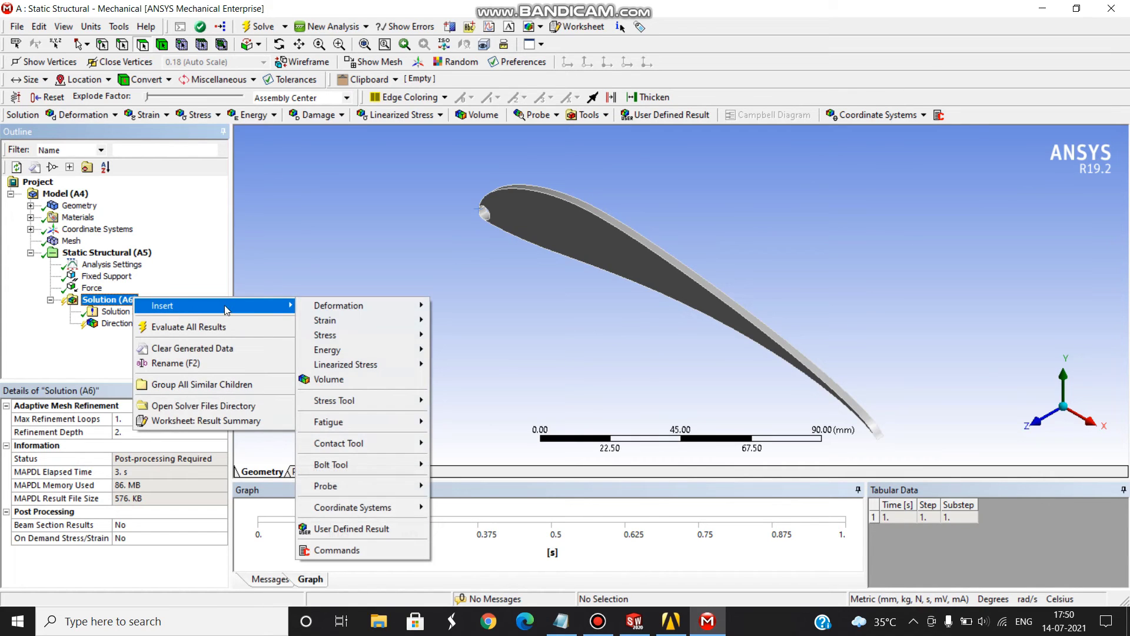
mouse_move(328, 323)
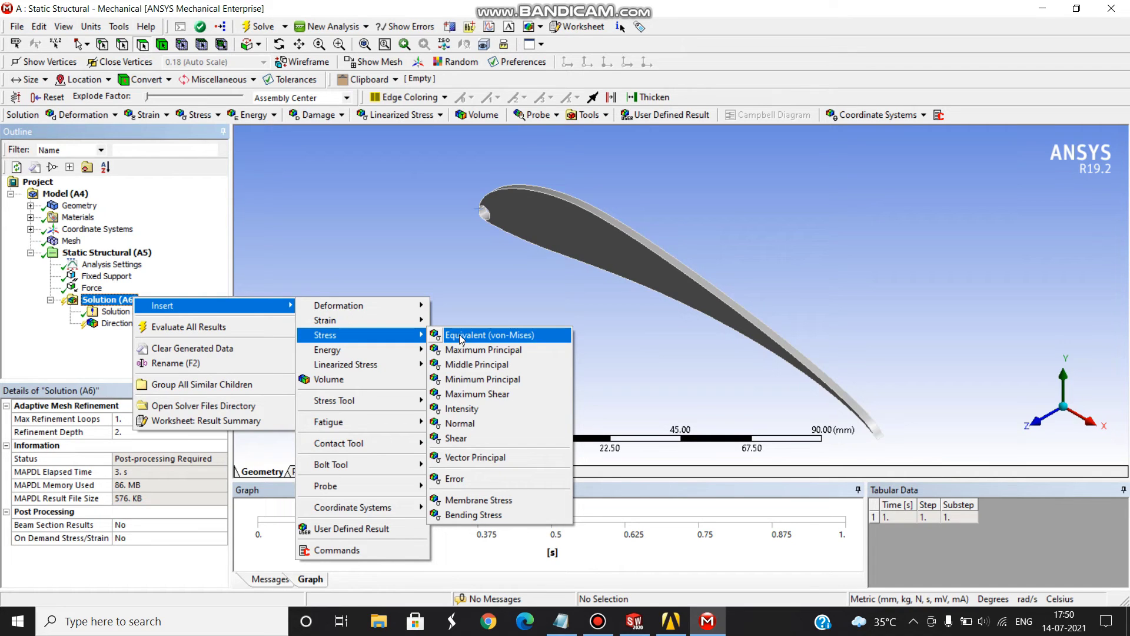
left_click(461, 335)
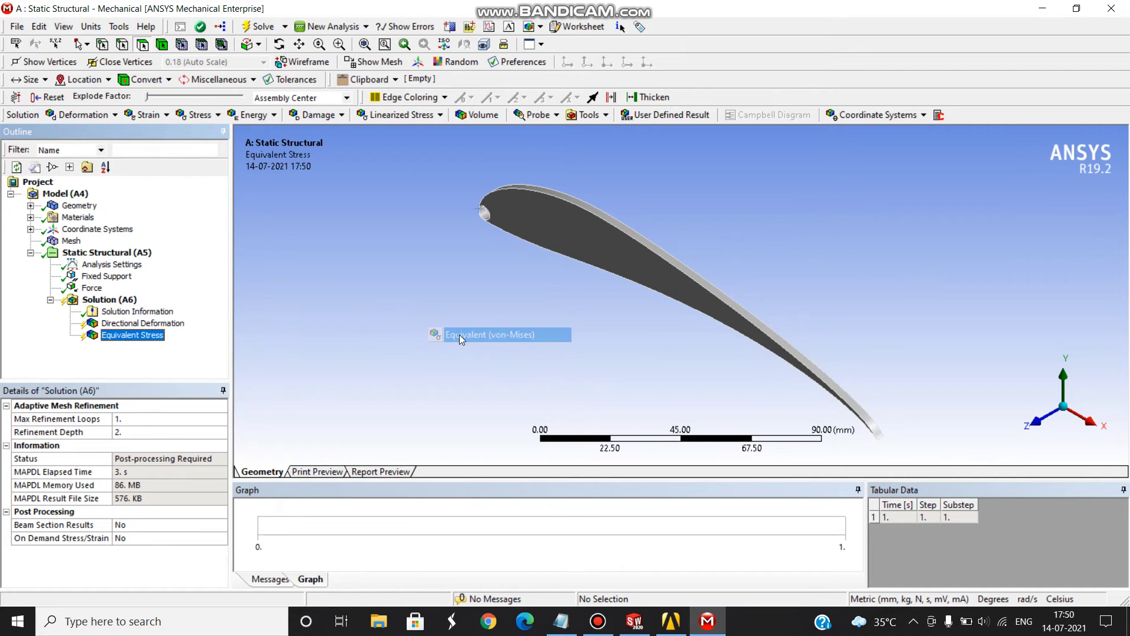
left_click(262, 28)
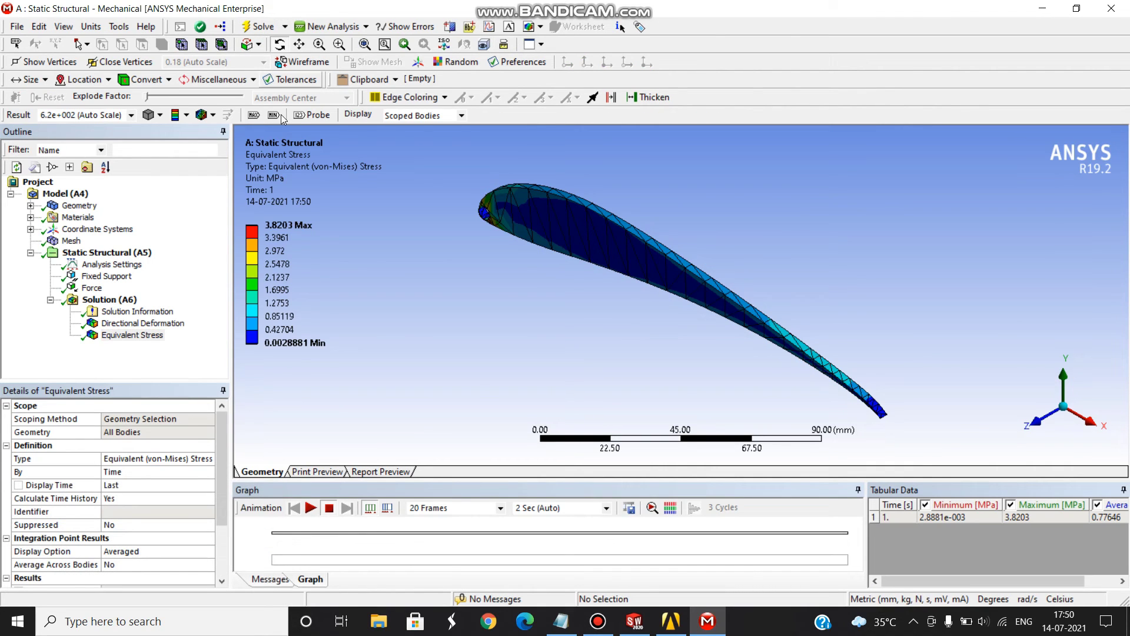
View the airfoil along +Z and animate the Equivalent Stress result peaking at 3.8203 MPa.
left_click(1036, 424)
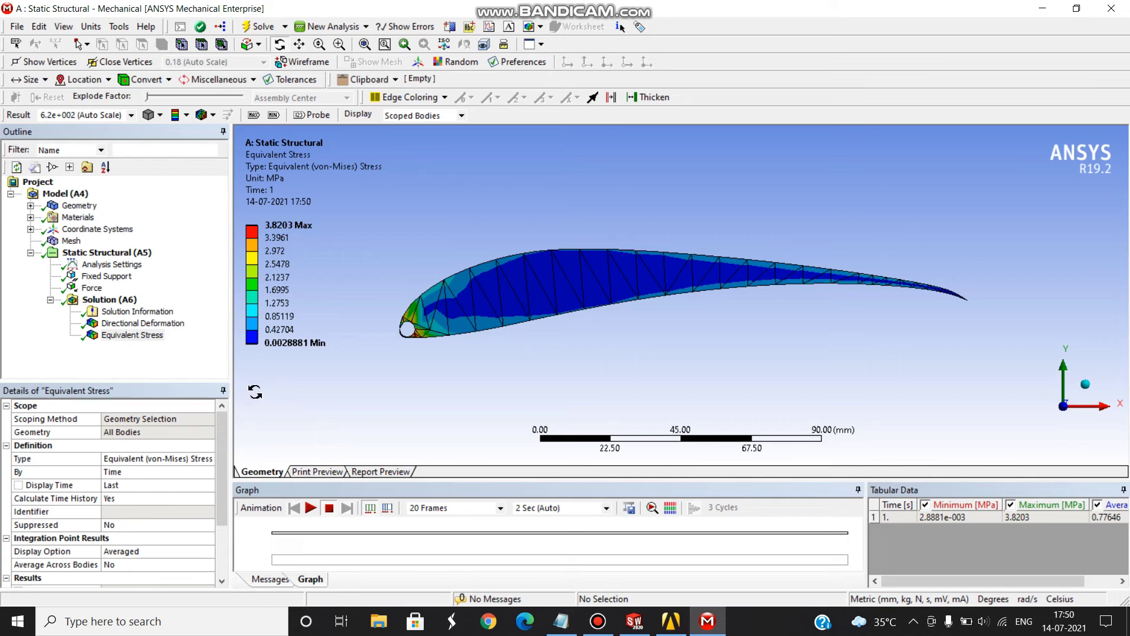
left_click(131, 334)
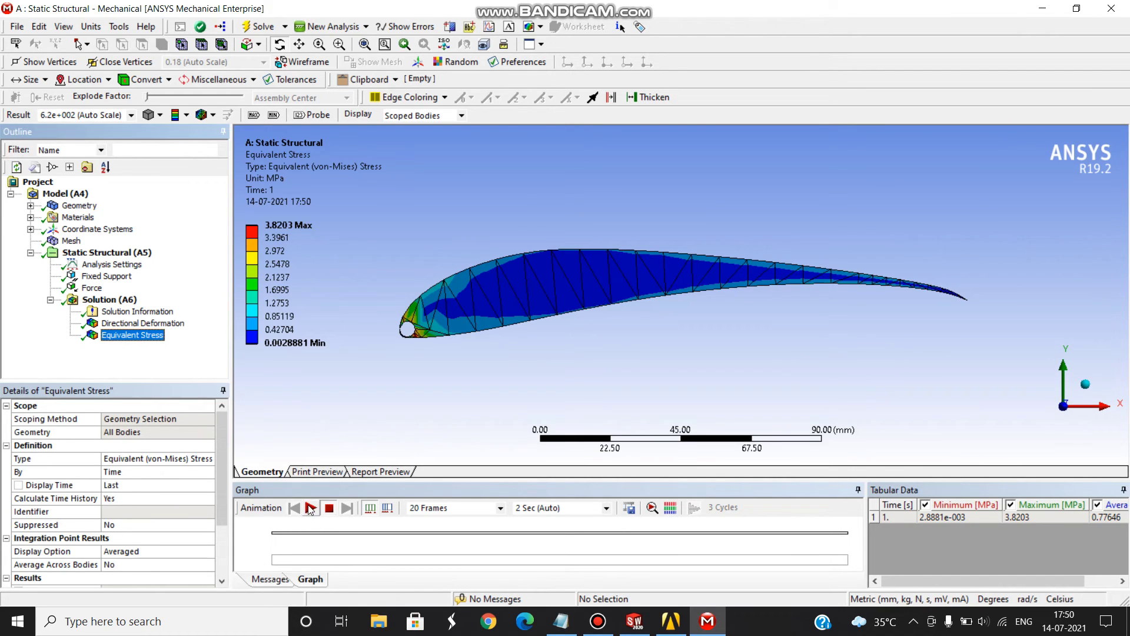
left_click(310, 508)
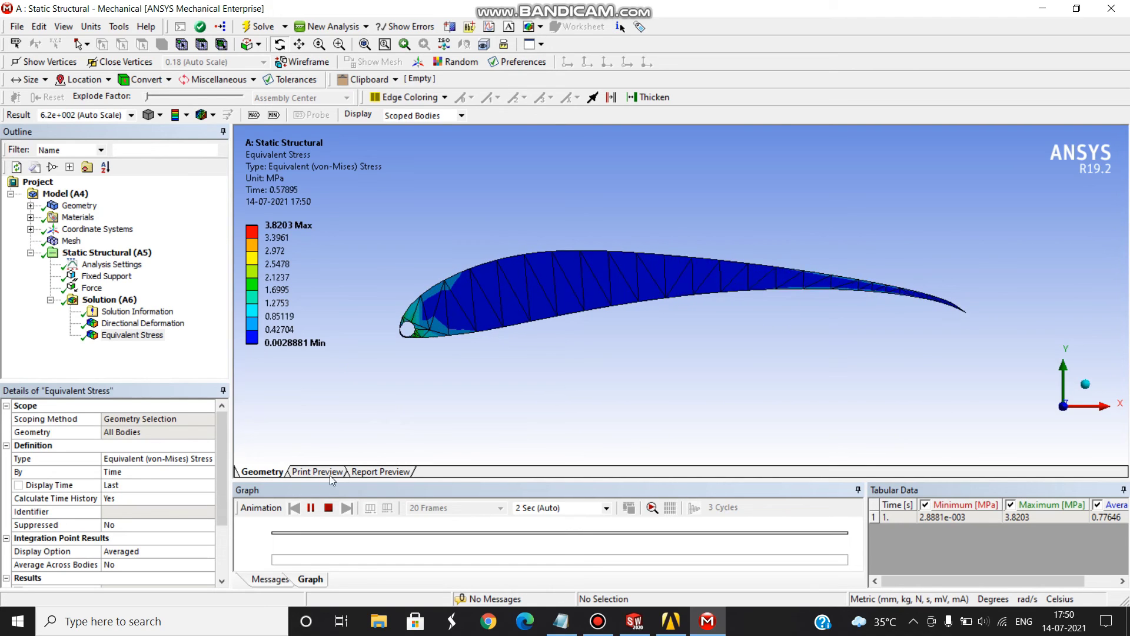
Switch from the stress animation to the Y-axis Directional Deformation result (0.014597 mm max) and animate it.
left_click(312, 511)
left_click(146, 320)
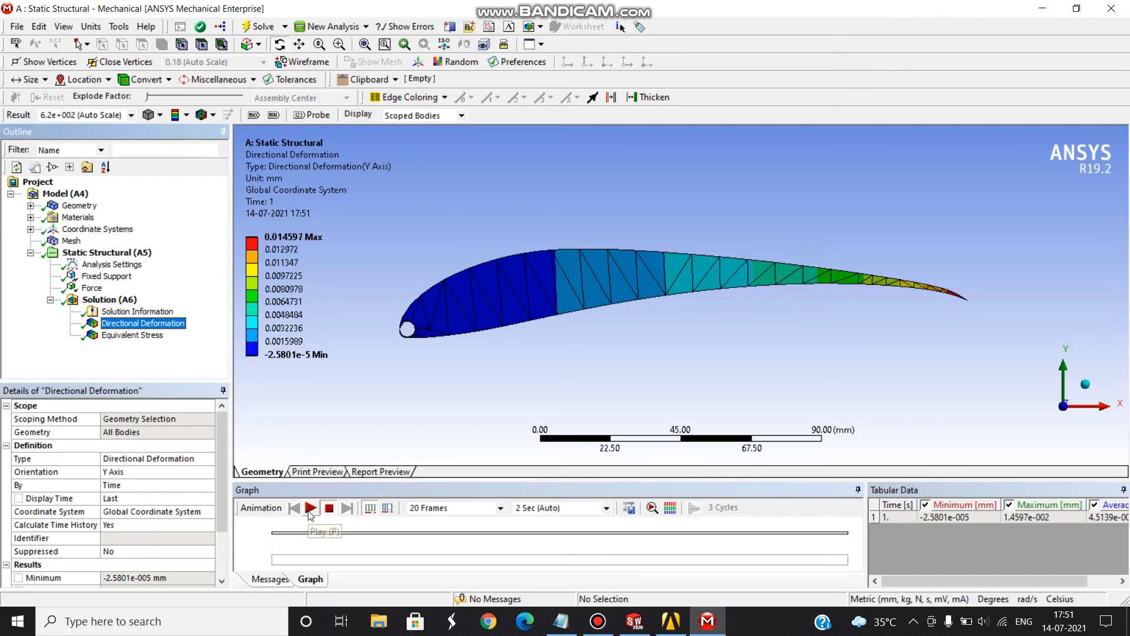
left_click(311, 508)
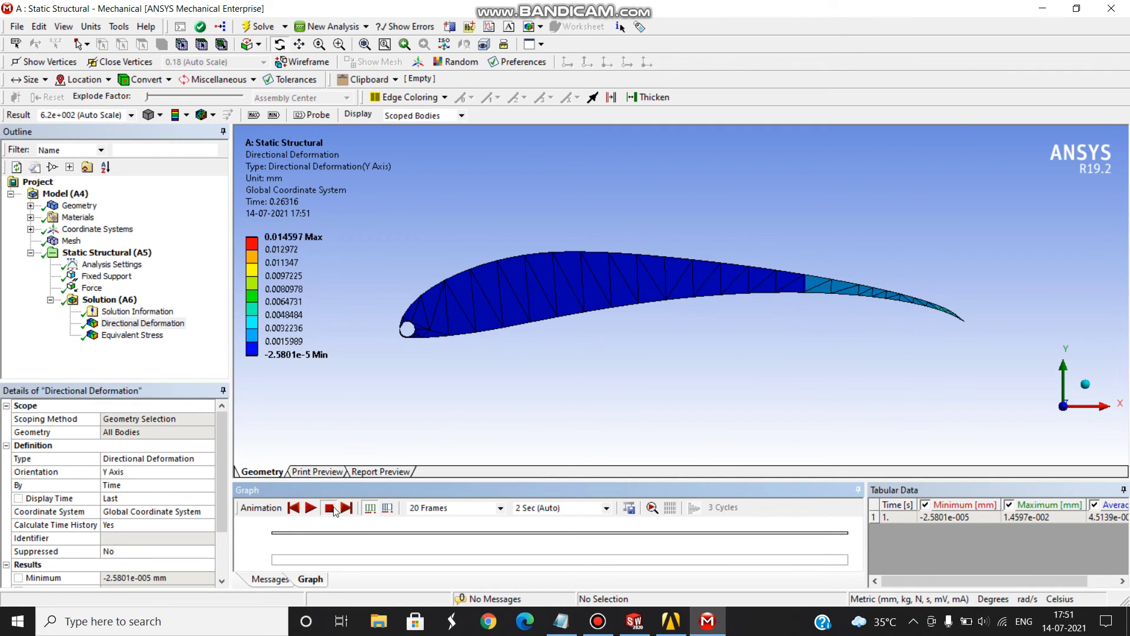
left_click(329, 507)
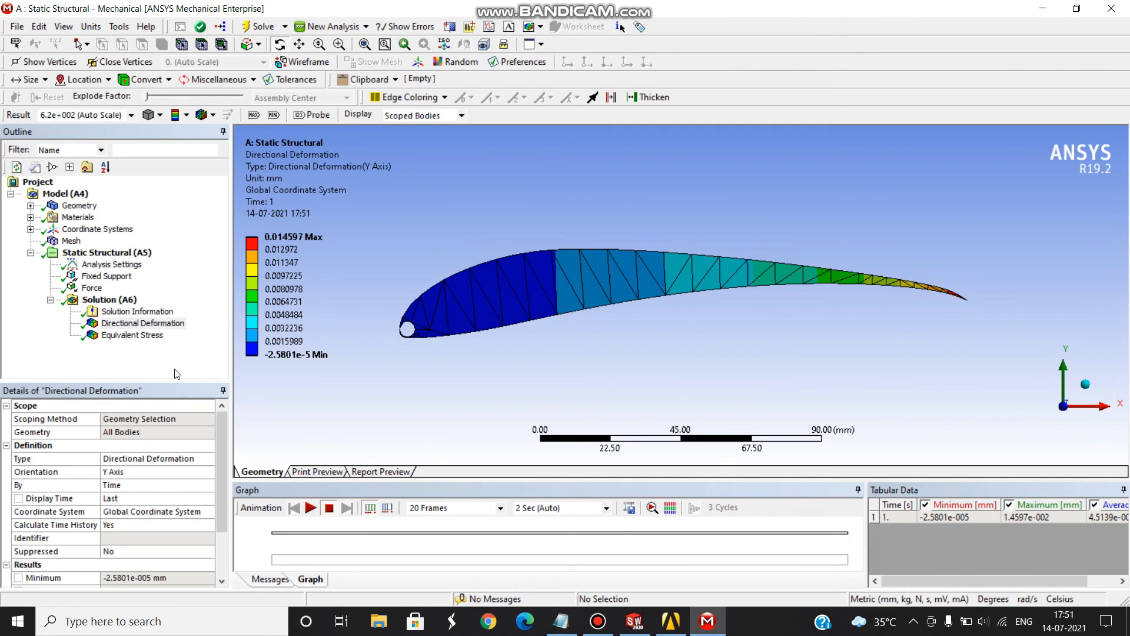
Assign Ti-6Al-4V (grade 5) to the Solid body and re-solve, giving 3.7845 MPa maximum stress.
left_click(31, 205)
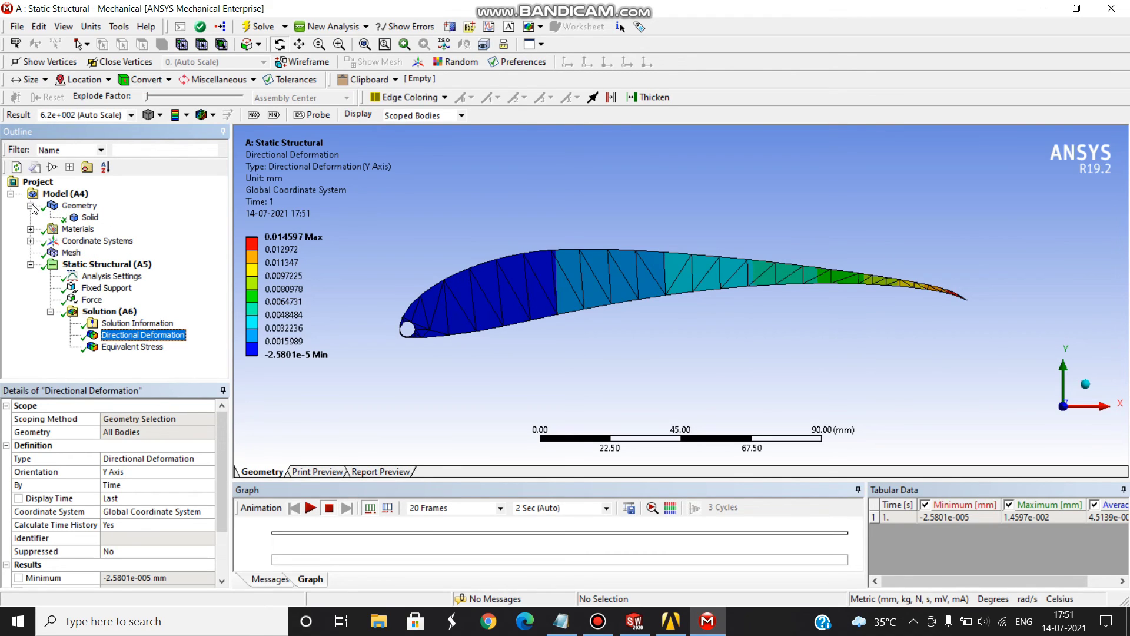
left_click(87, 218)
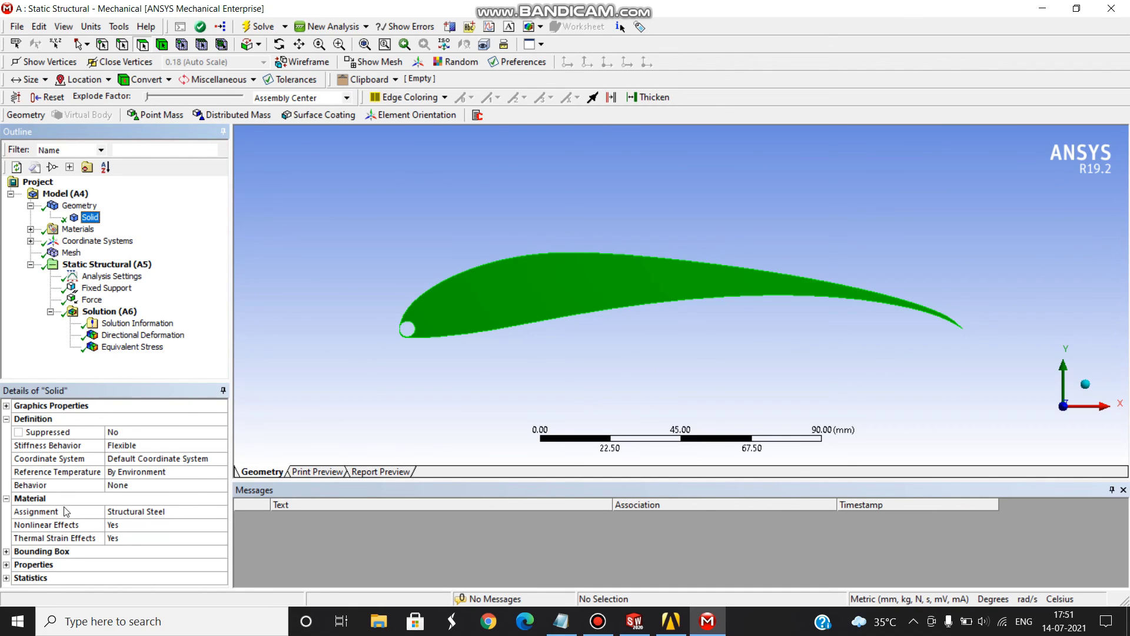
left_click(181, 515)
left_click(222, 512)
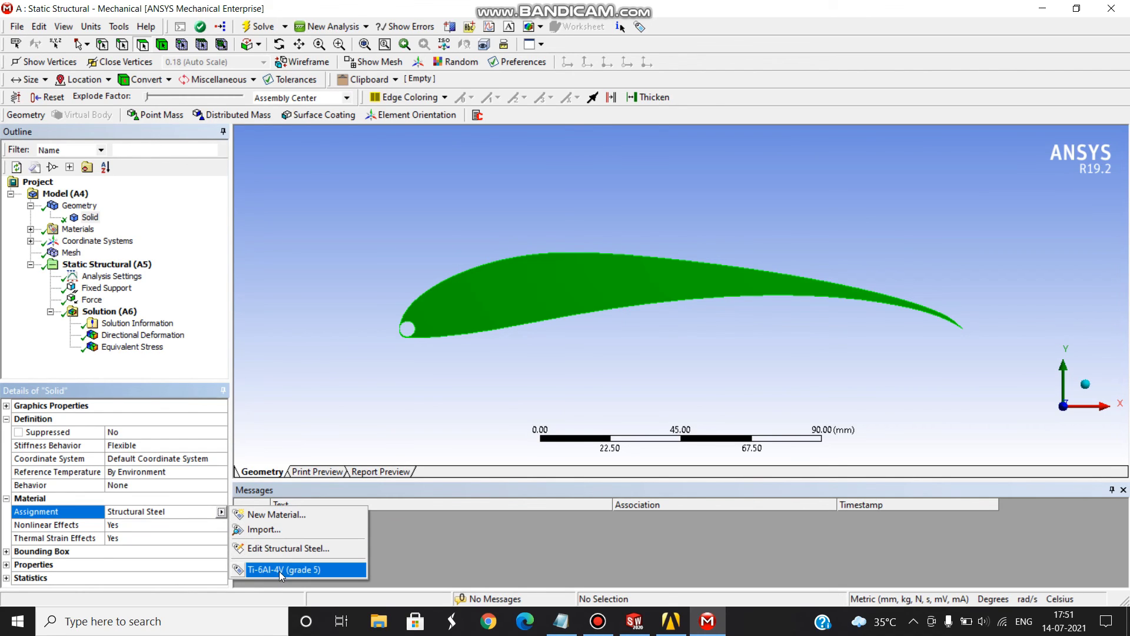
left_click(319, 571)
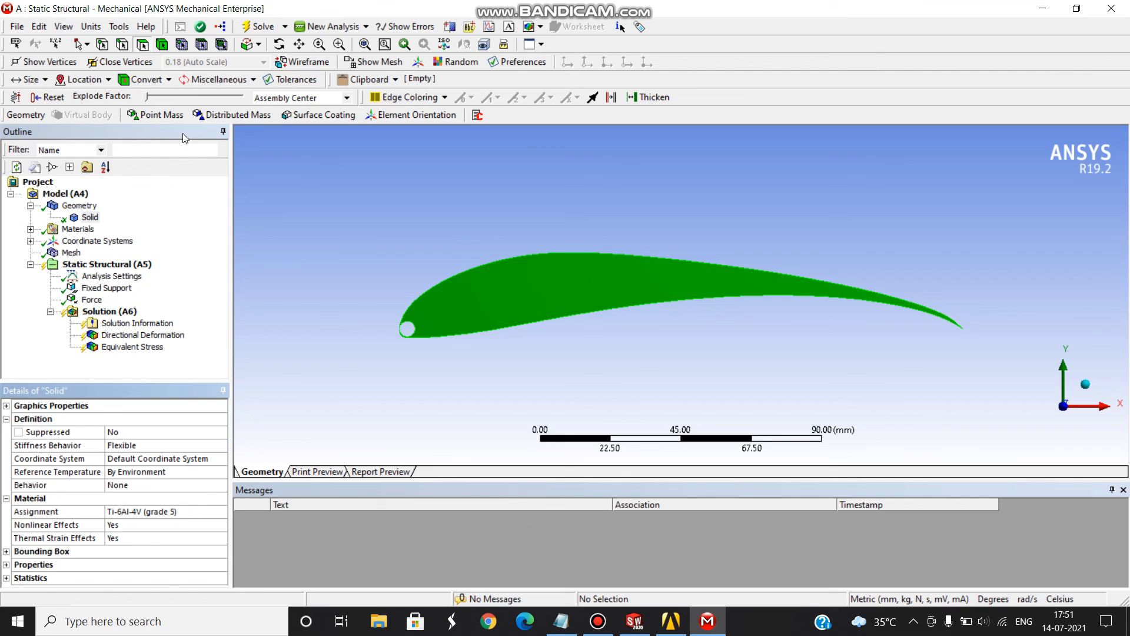
left_click(263, 27)
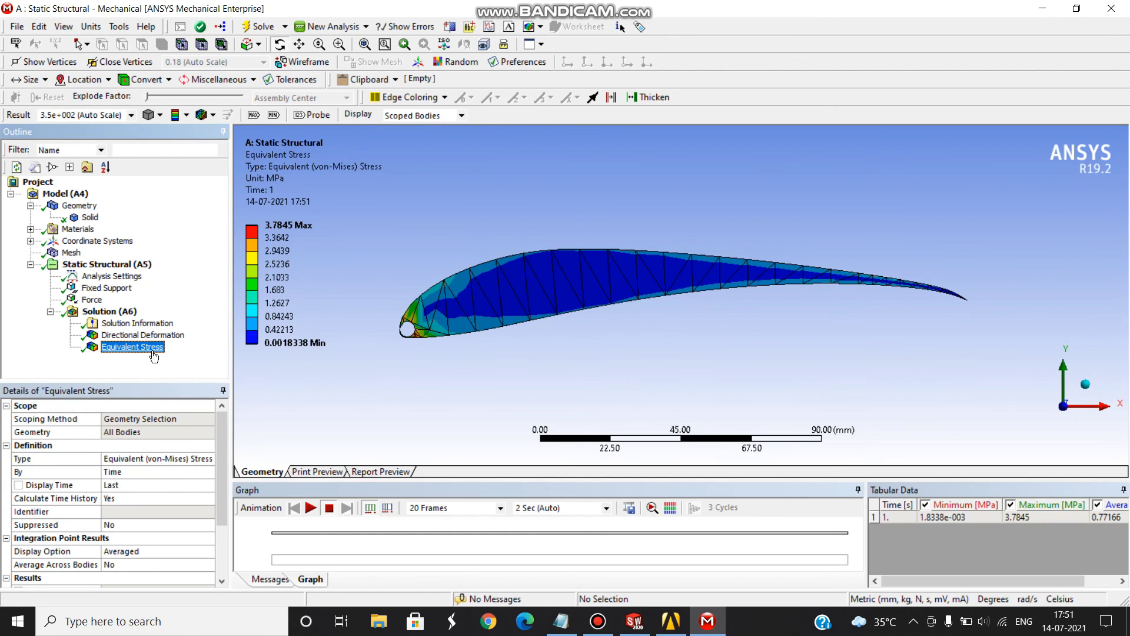
Animate the titanium Equivalent Stress, then animate the updated Y deformation peaking at 0.02566 mm.
left_click(311, 509)
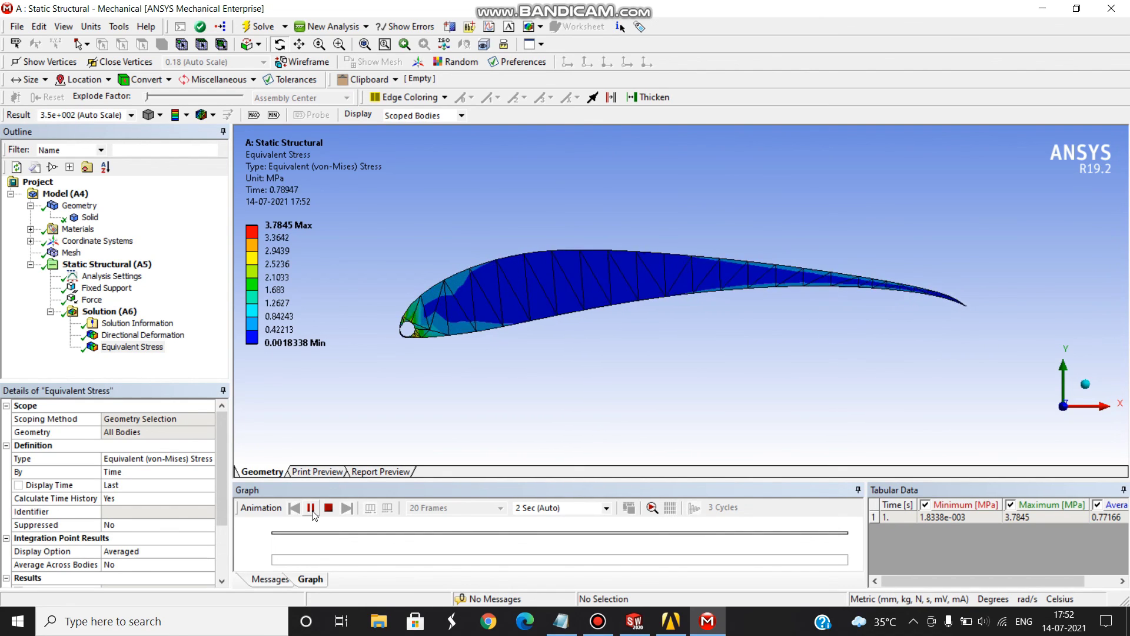
left_click(328, 507)
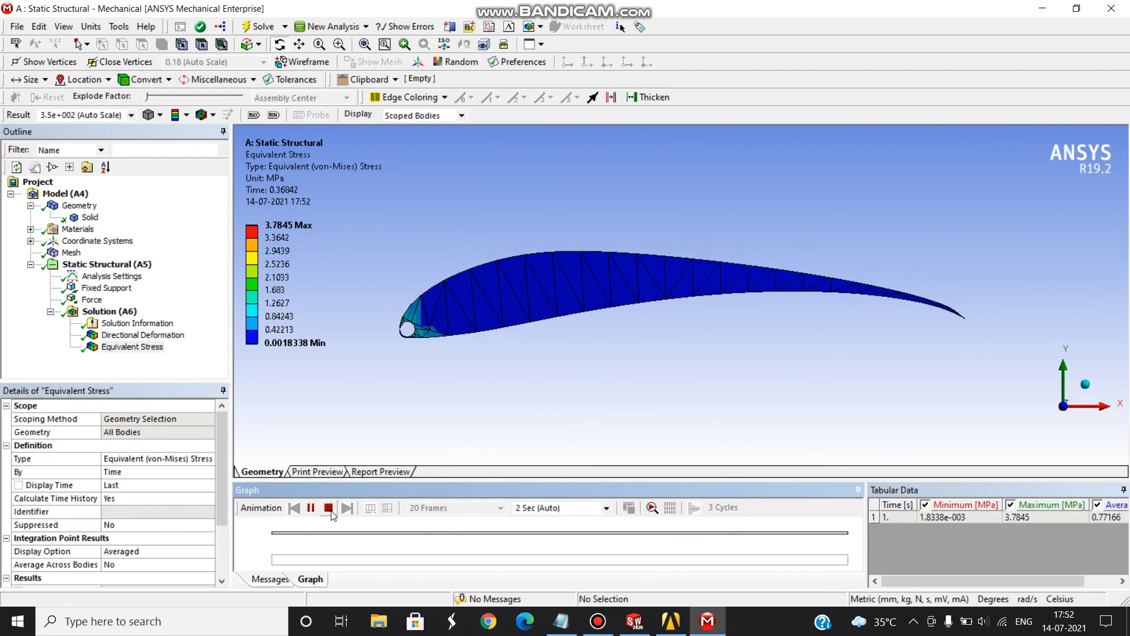
left_click(174, 335)
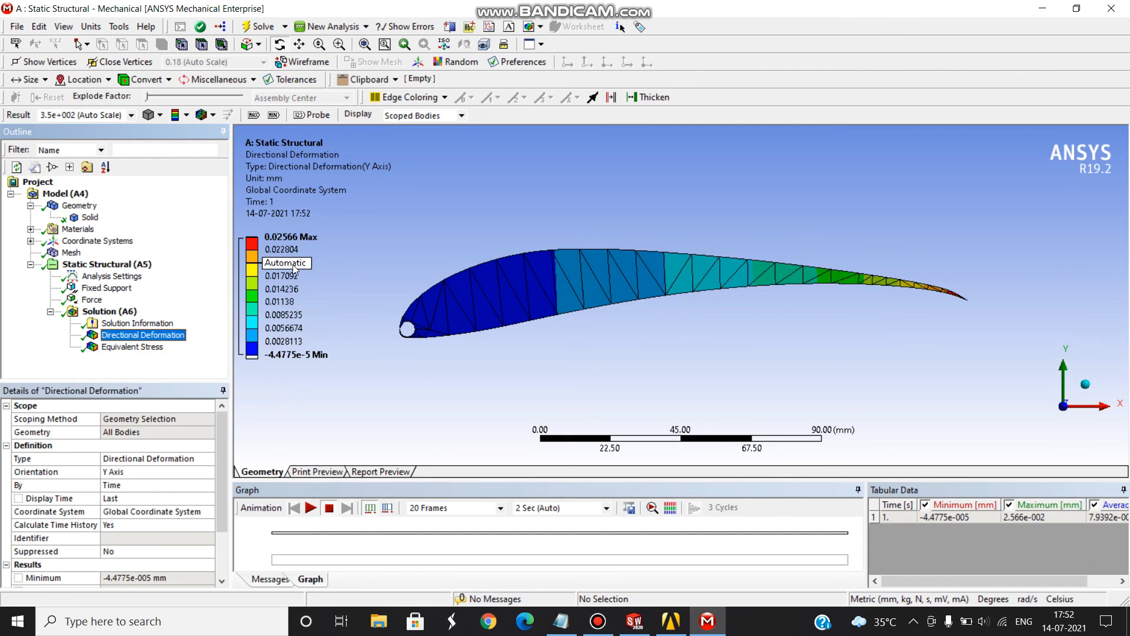
left_click(311, 508)
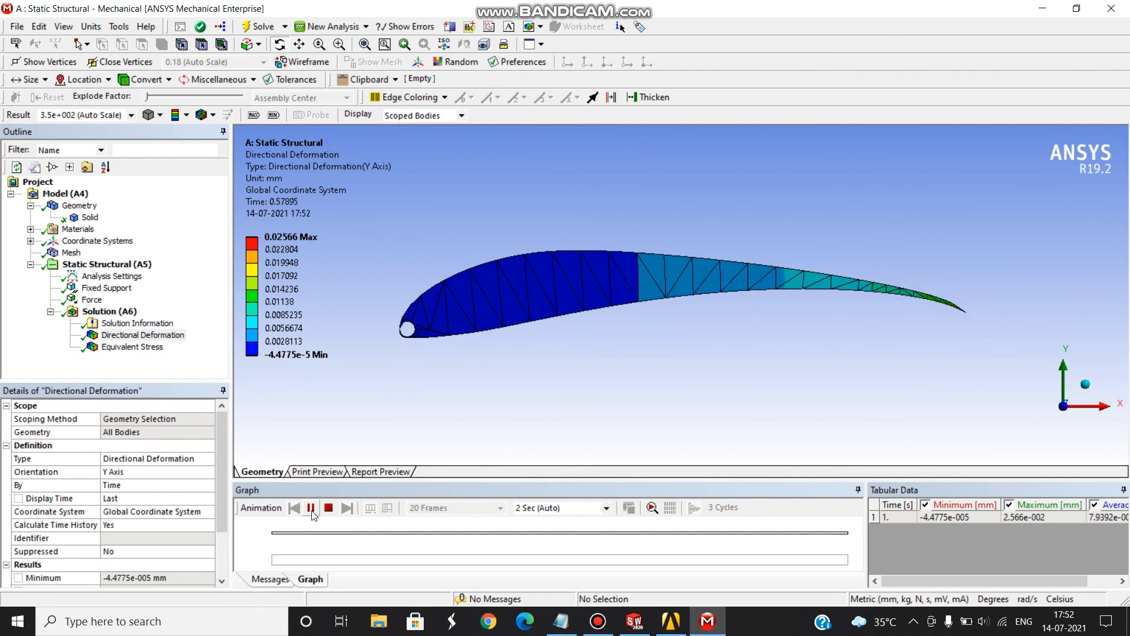